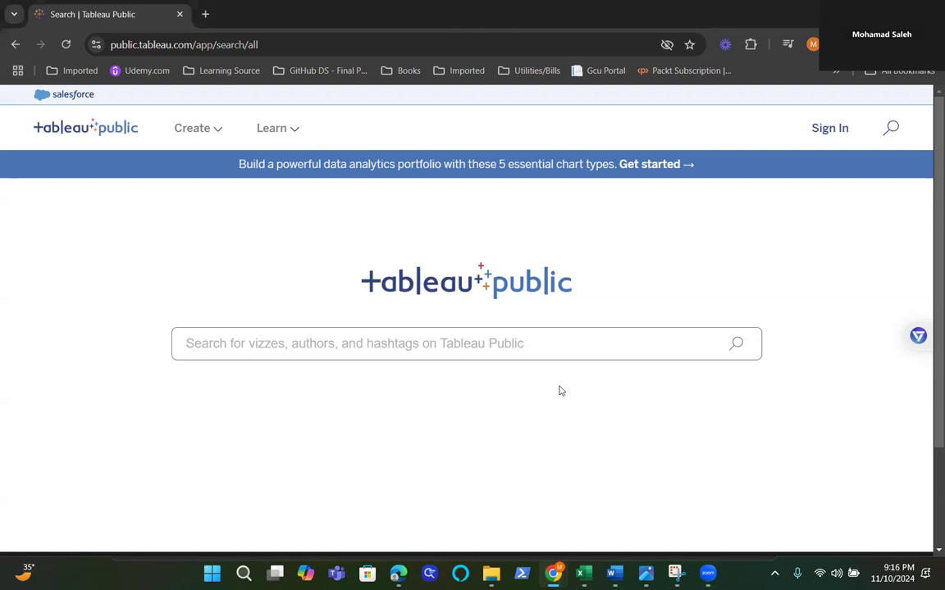
Step: Sign in to Tableau Public with the saved account credentials and open the Sample Data learning page
left_click(830, 129)
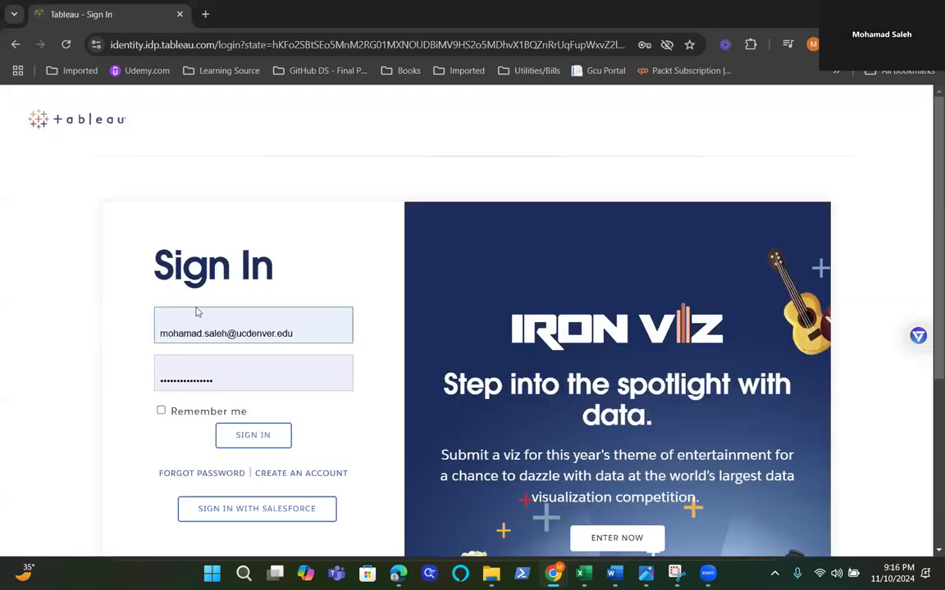
left_click(261, 440)
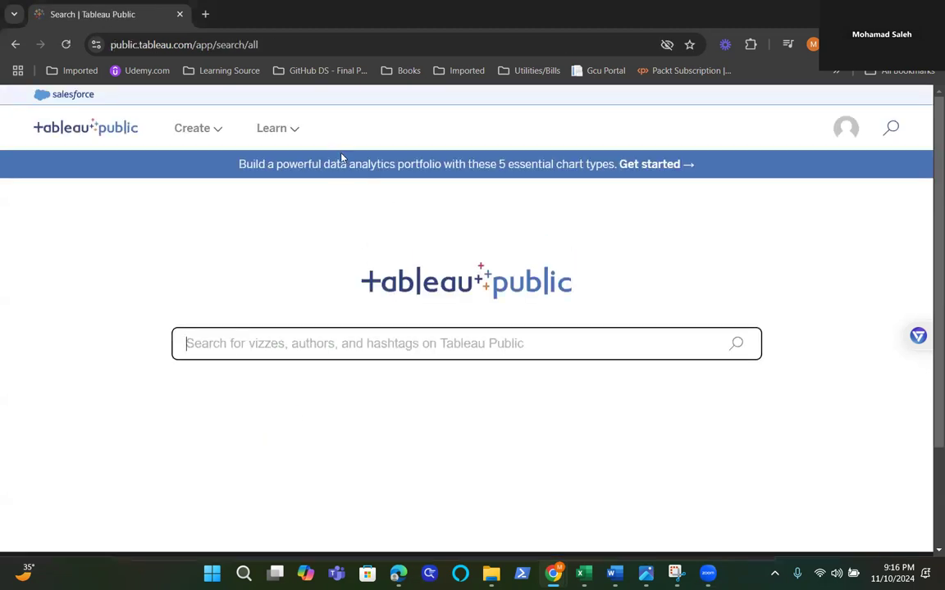
left_click(302, 136)
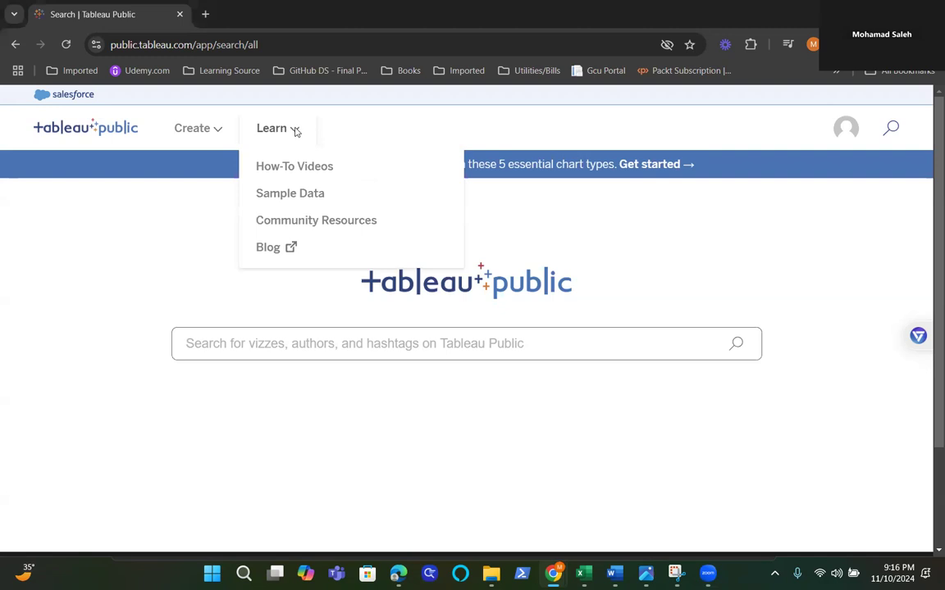
left_click(311, 198)
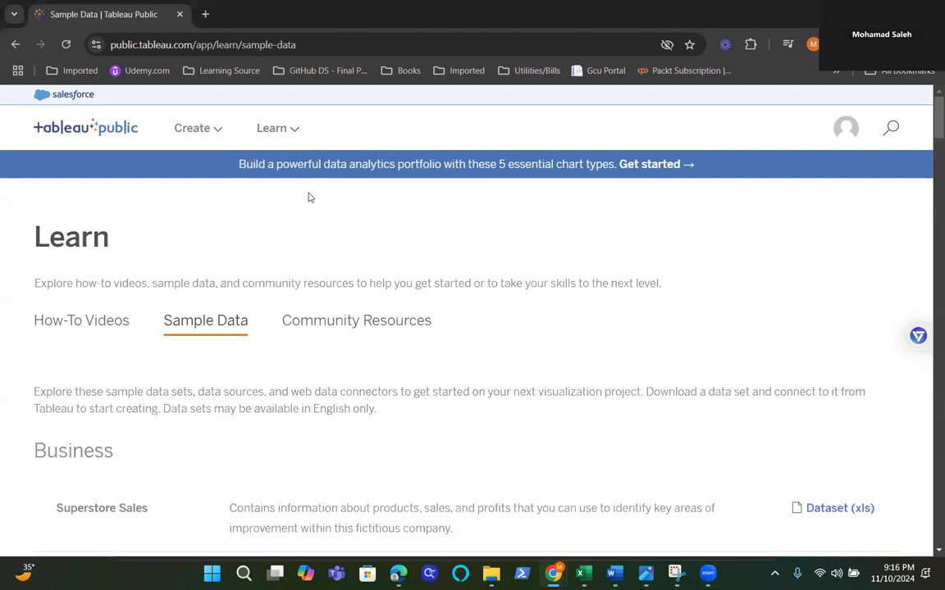
Step: Download the CSV dataset for U.S. Construction Spending, by Value and Category, 2002-16 from the Government section
scroll(246, 396, "down", 6)
scroll(249, 390, "down", 18)
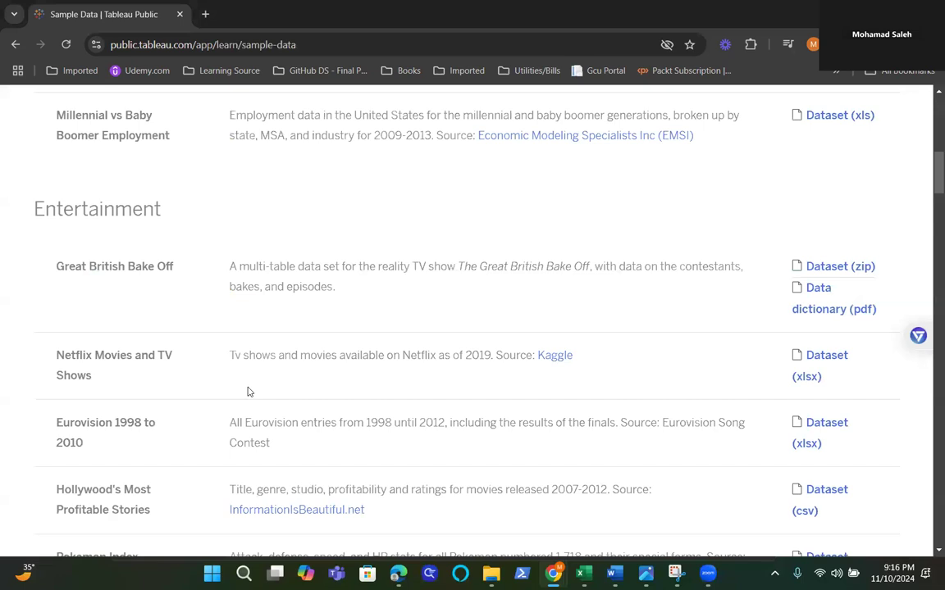
scroll(253, 385, "down", 7)
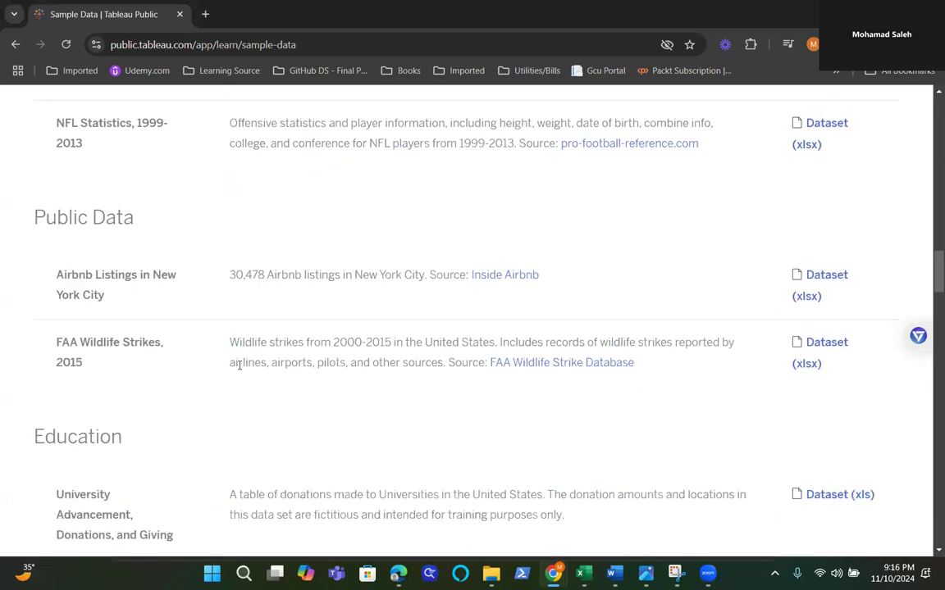
scroll(244, 368, "down", 8)
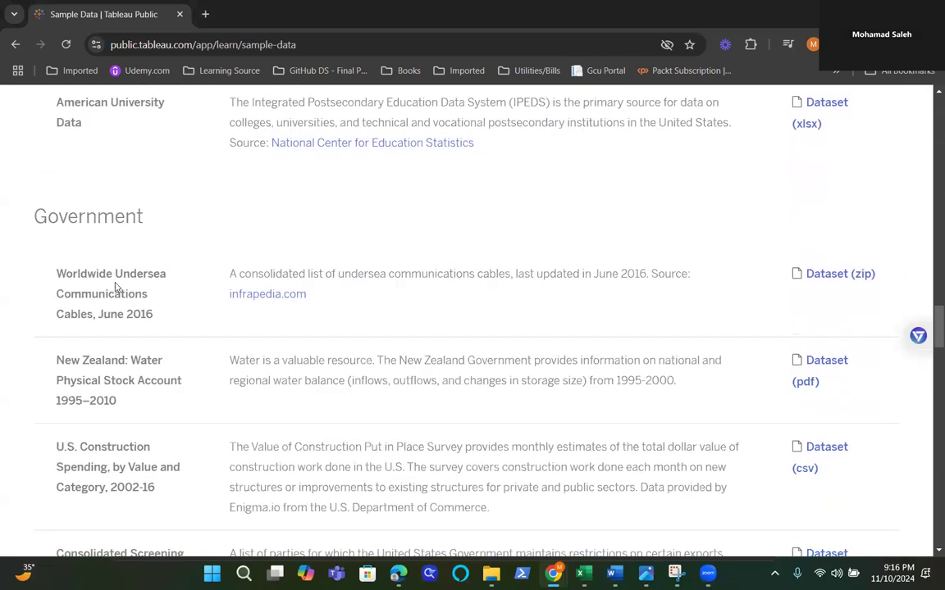
scroll(128, 380, "down", 1)
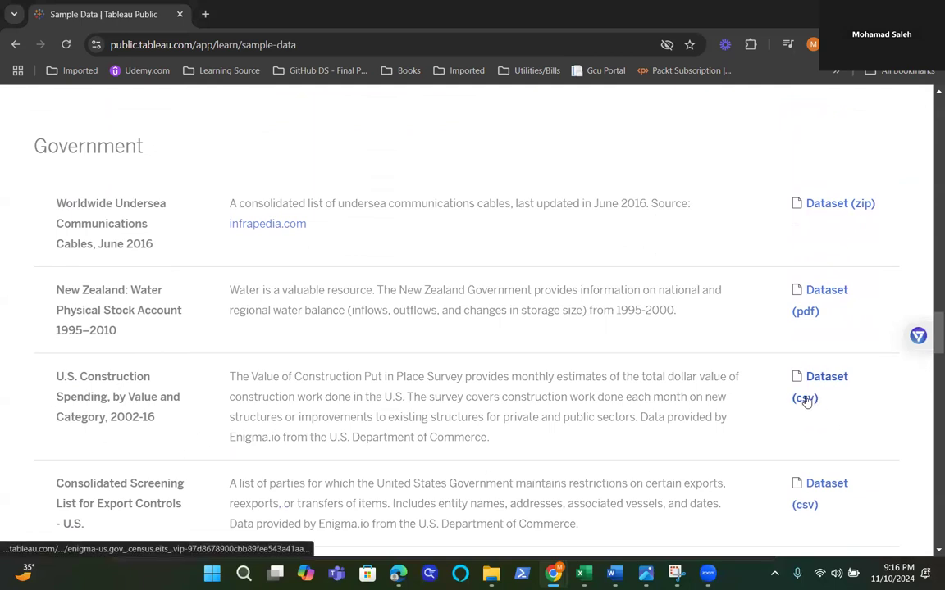
left_click(806, 401)
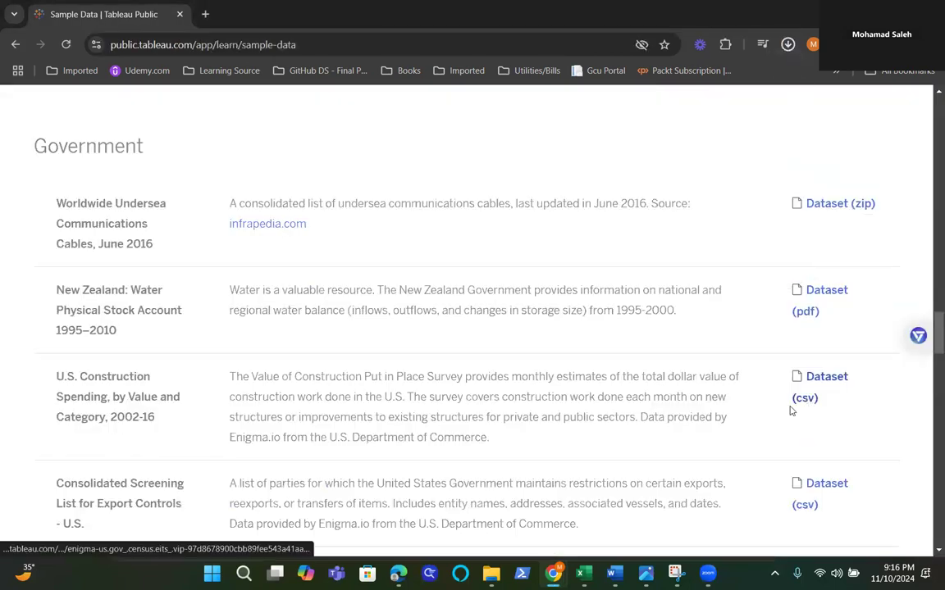
Step: Create a new Tableau Public workbook with Web Authoring
left_click_drag(935, 344, 928, 112)
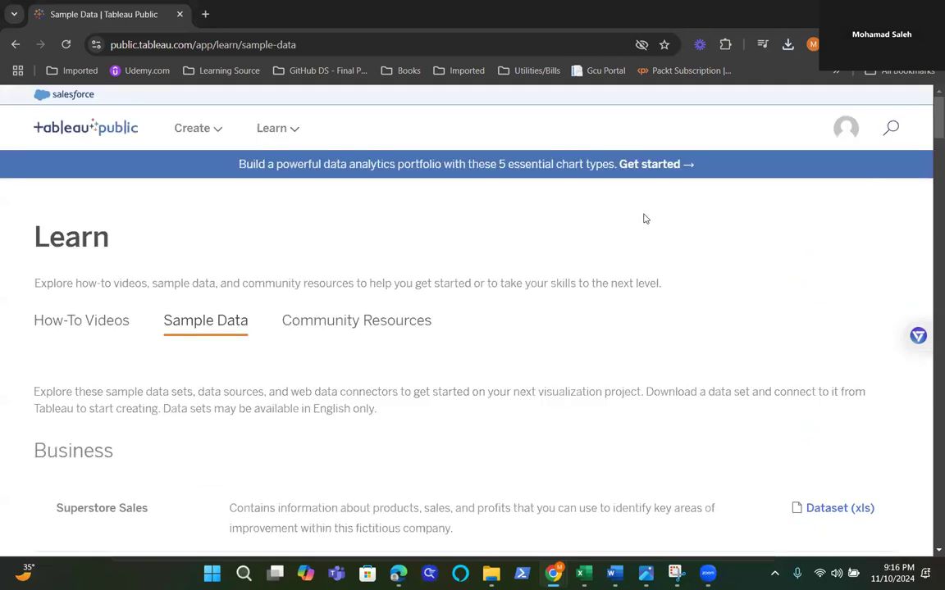
left_click(216, 130)
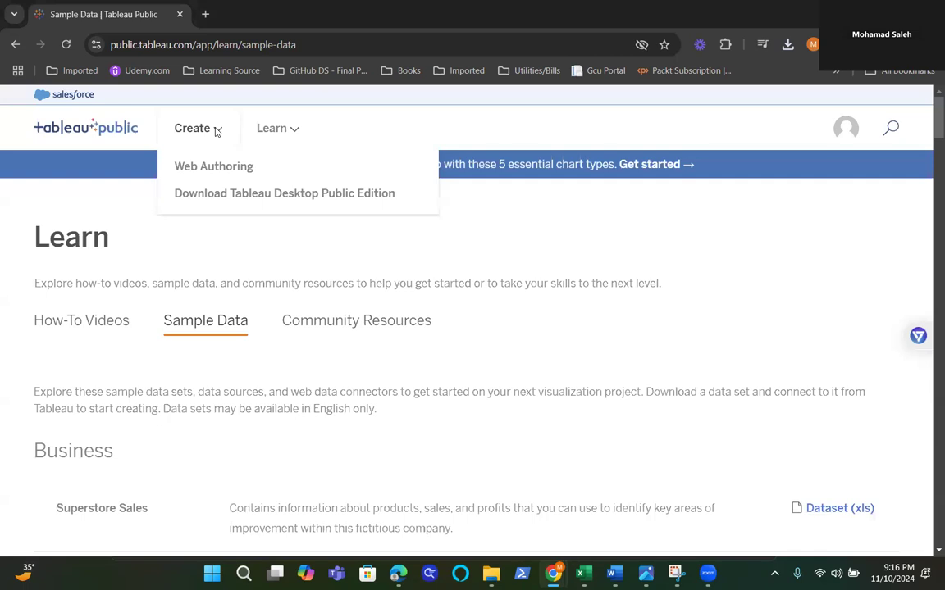
left_click(217, 169)
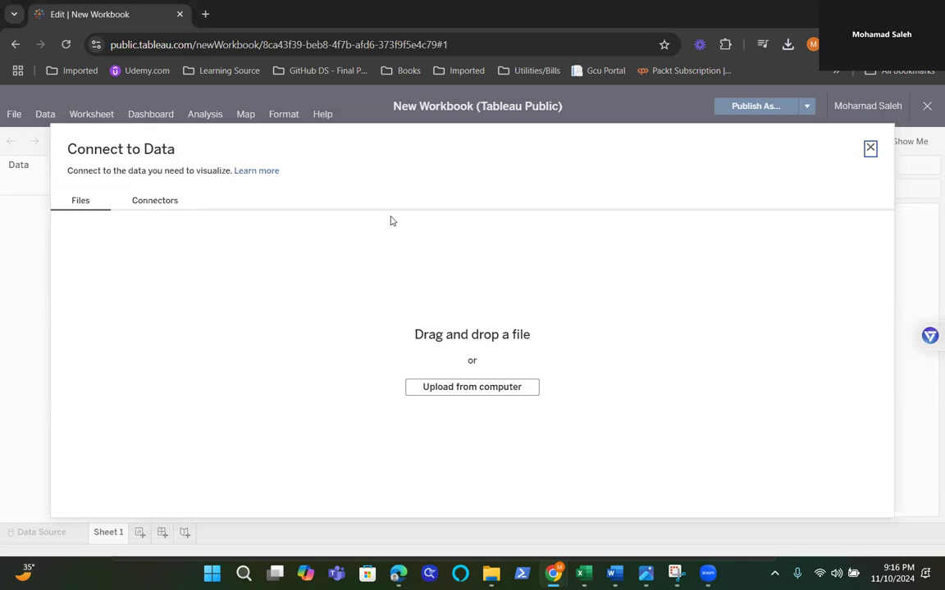
Step: Connect the workbook to the downloaded file enigma-us.gov_.census.eits_.vip-97d8678900cbb89fee543a41aa21ab9a_2_0 (1).csv
left_click(454, 390)
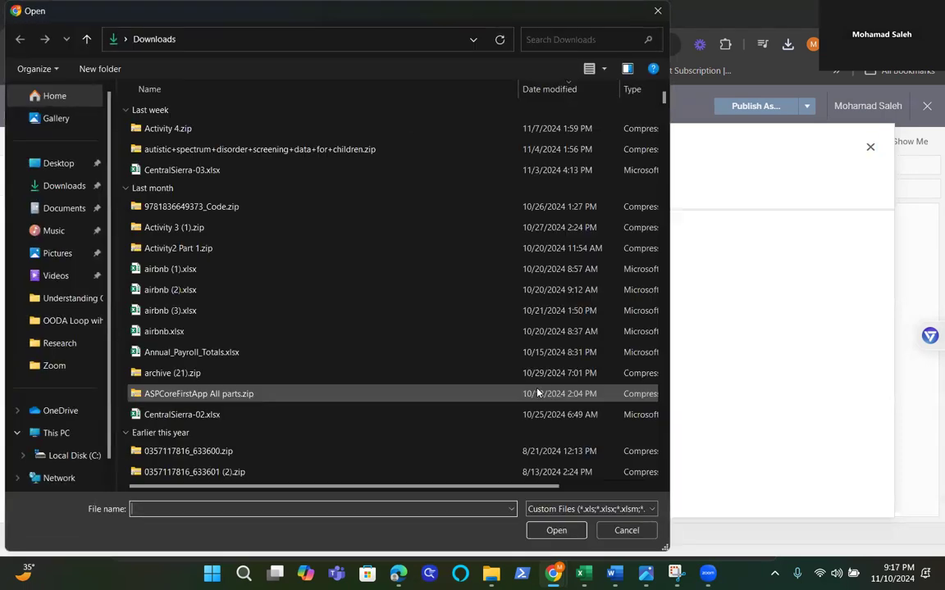
left_click(289, 133)
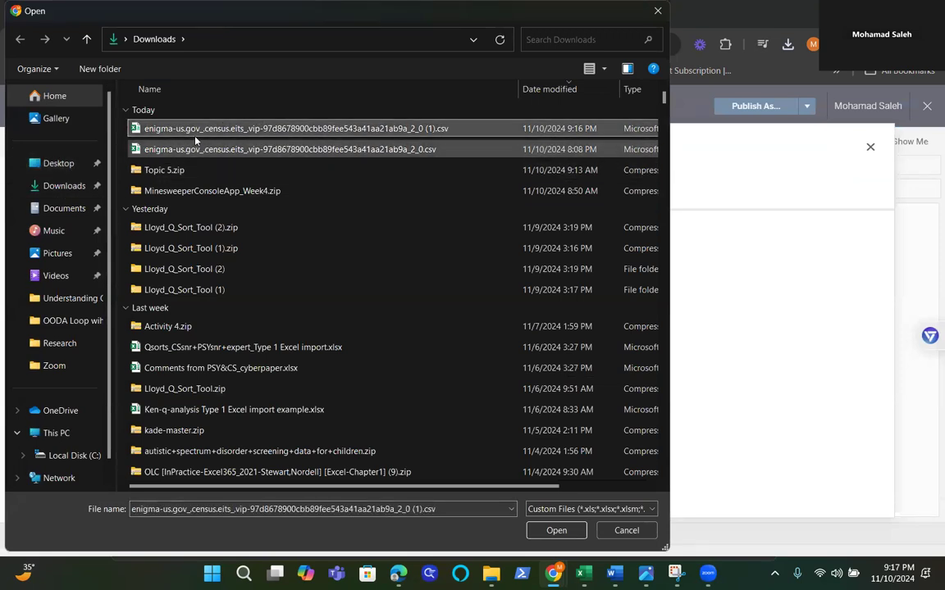
left_click(555, 530)
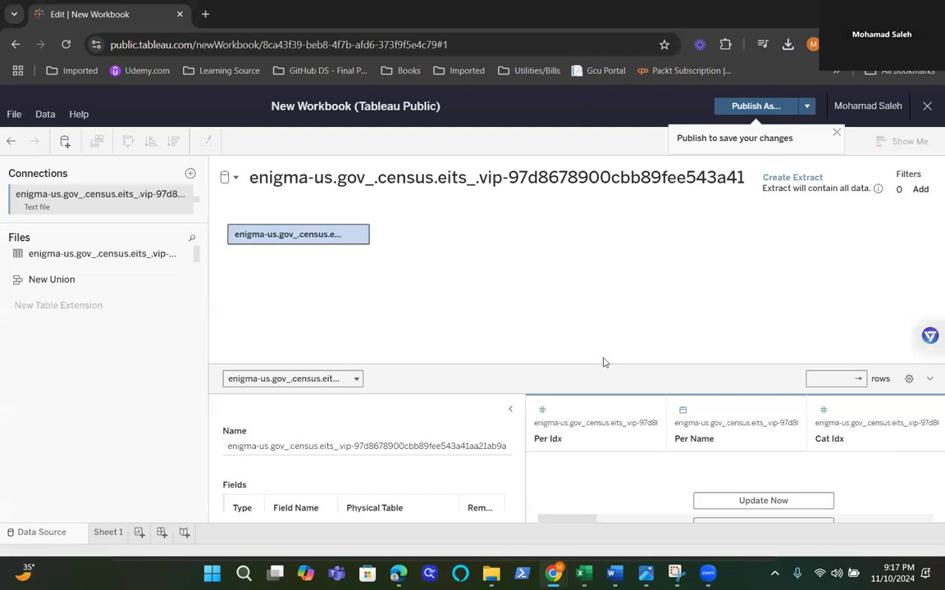
Step: Enlarge the data preview area, update it to load the rows, and open Sheet 1
left_click_drag(602, 361, 592, 293)
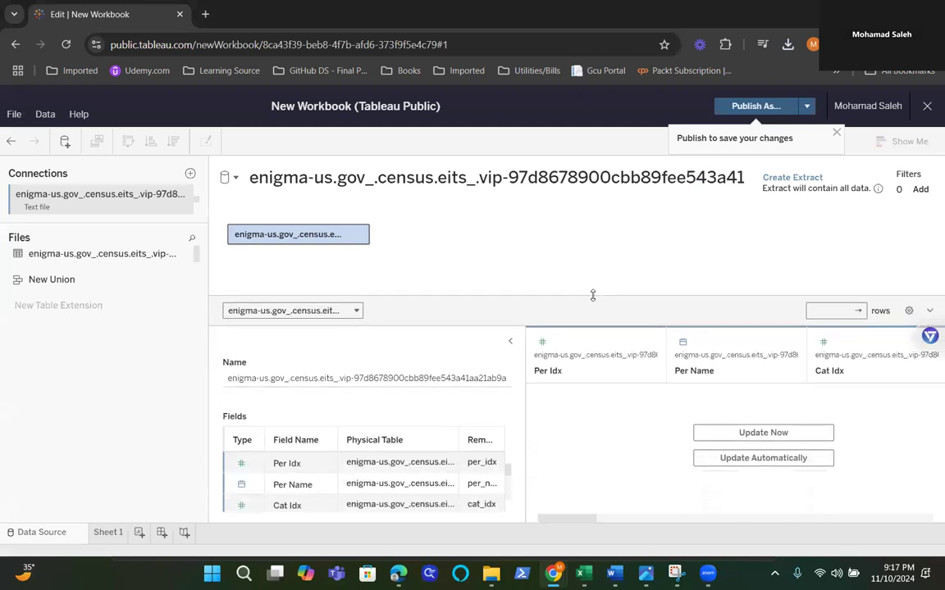
left_click(745, 435)
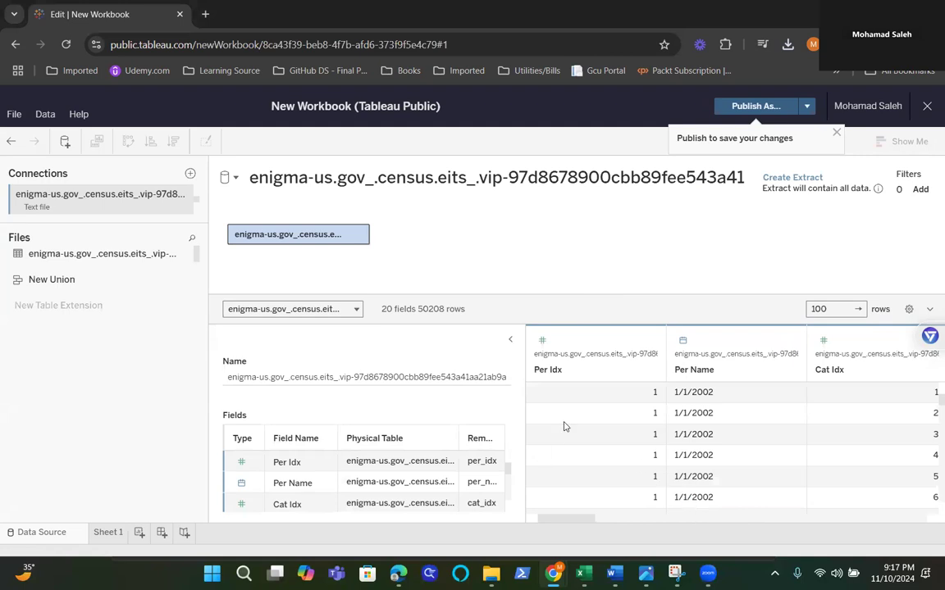
left_click(104, 532)
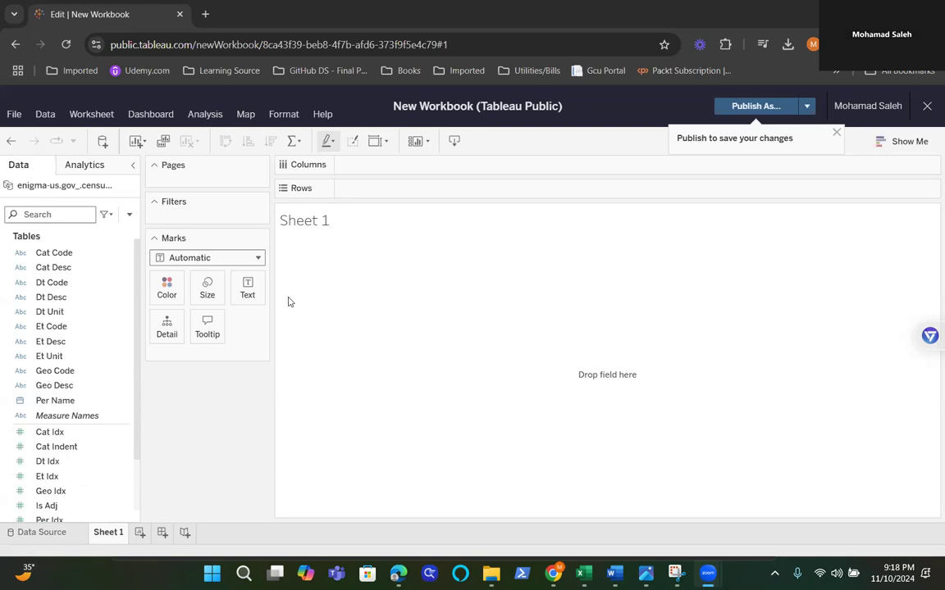
Step: Place the Dt Desc field on Columns to check its categories and remove it from the view again
left_click(63, 297)
left_click(82, 311, "ctrl")
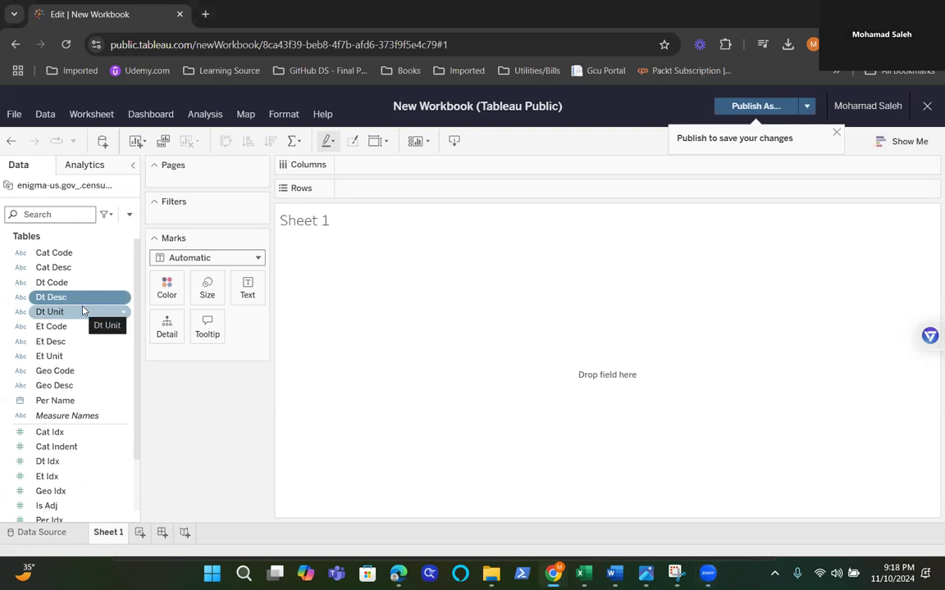
left_click(51, 298)
left_click_drag(52, 301, 402, 168)
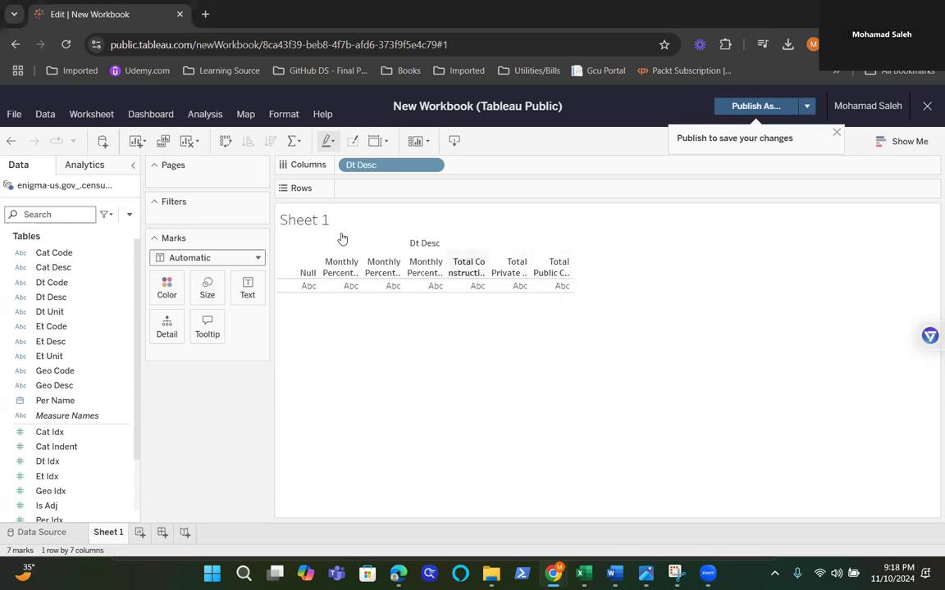
left_click_drag(363, 165, 69, 297)
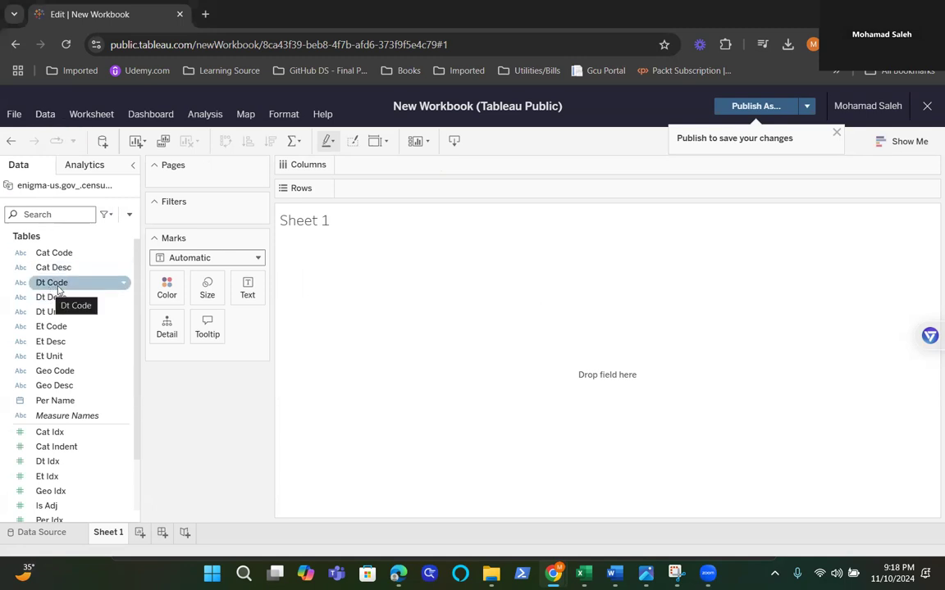
Step: Add a data source filter on Dt Desc that keeps Total Construction, Total Private Construction and Total Public Construction
left_click(45, 116)
mouse_move(91, 114)
mouse_move(95, 156)
mouse_move(45, 115)
mouse_move(57, 155)
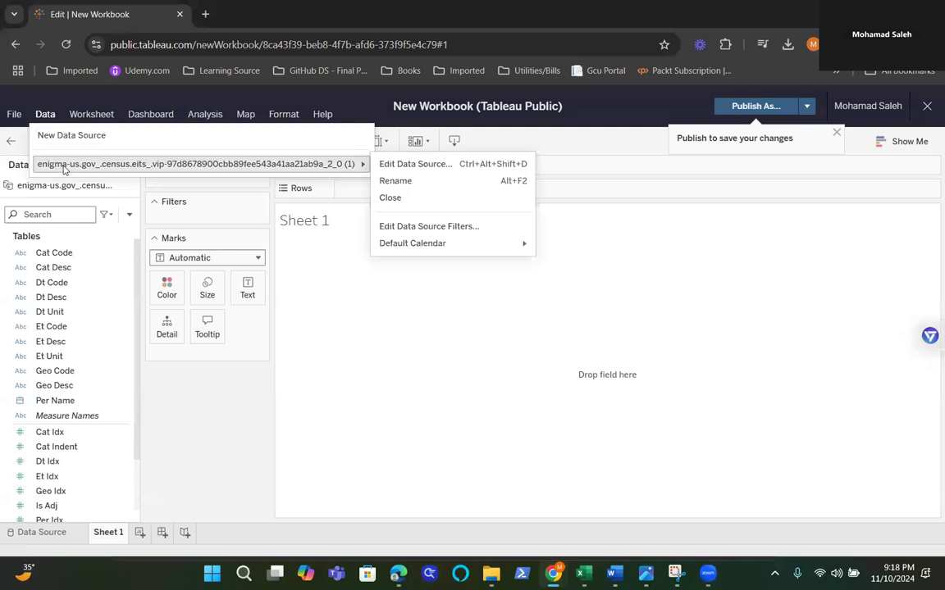
left_click(472, 230)
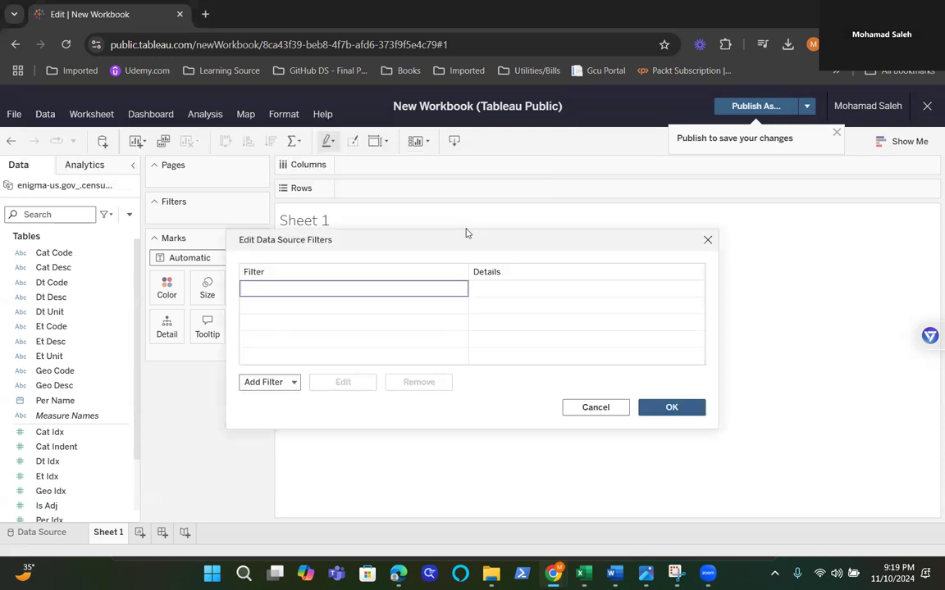
left_click(293, 383)
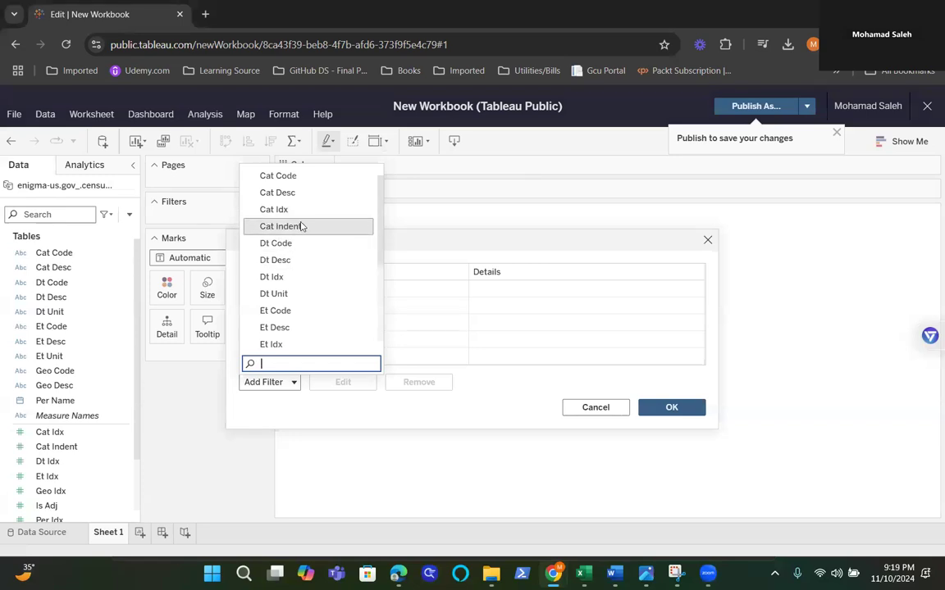
left_click(286, 261)
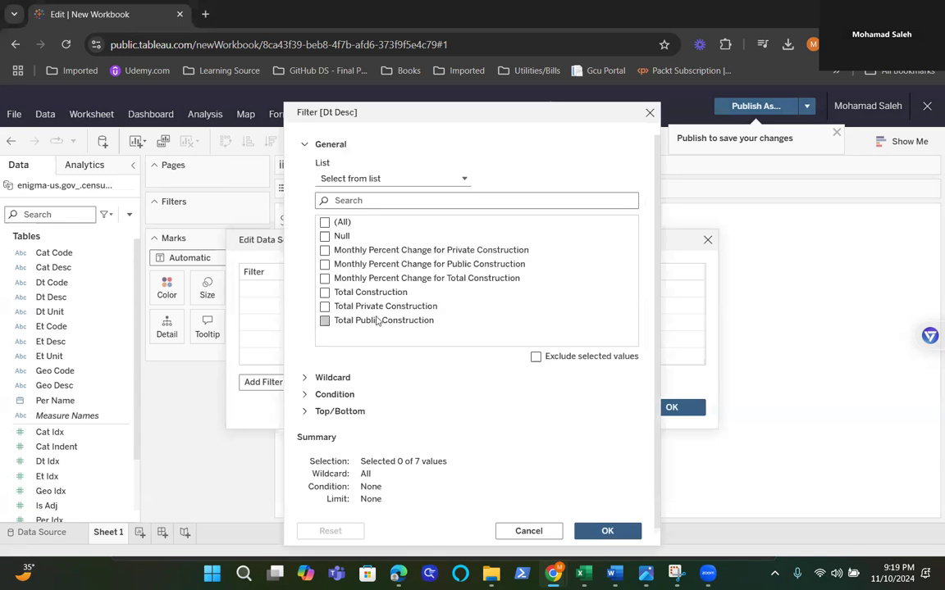
left_click(324, 292)
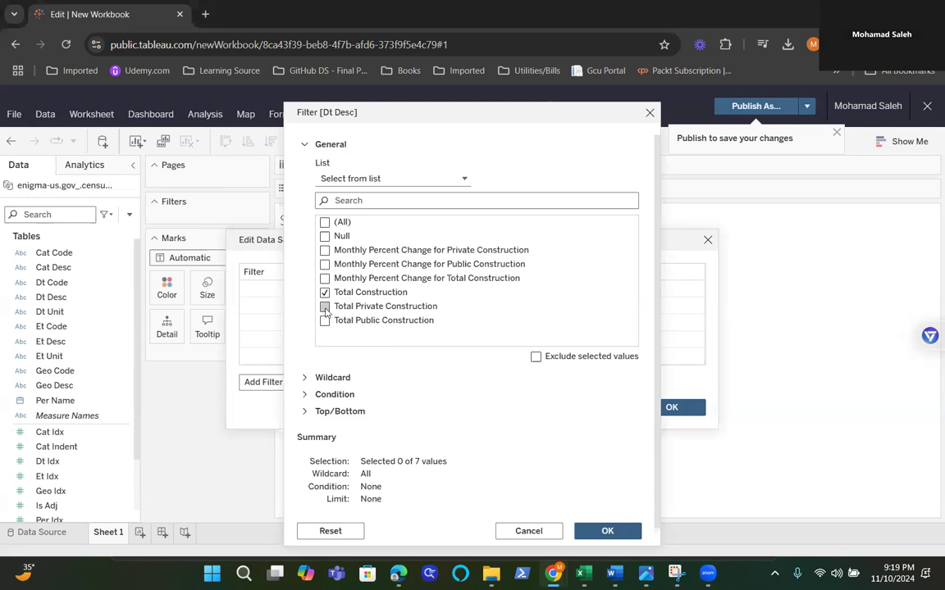
left_click(324, 307)
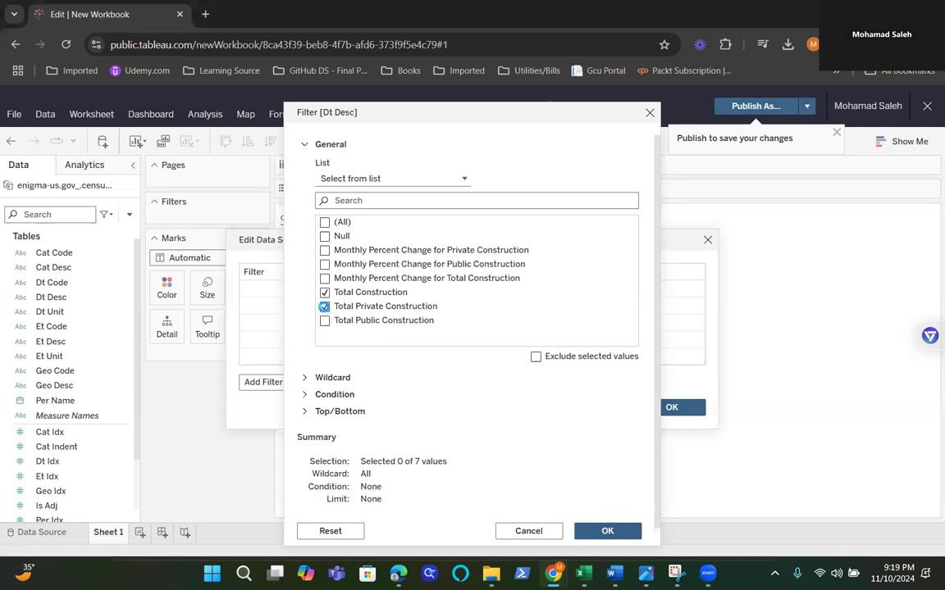
left_click(325, 322)
left_click(605, 530)
left_click(691, 408)
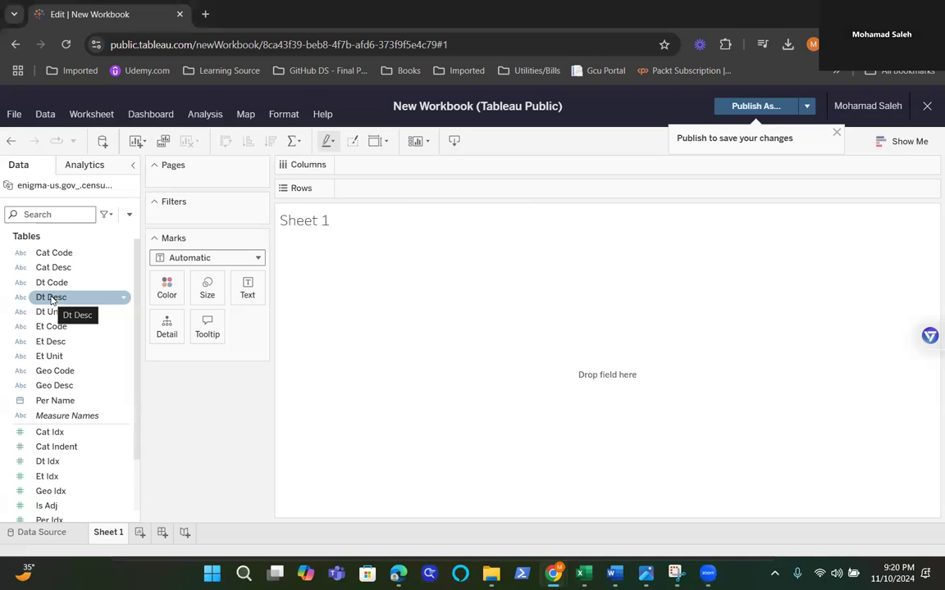
Step: Build a table on Sheet 1 with Dt Desc on Columns and Cat Desc on Rows
left_click_drag(51, 301, 393, 166)
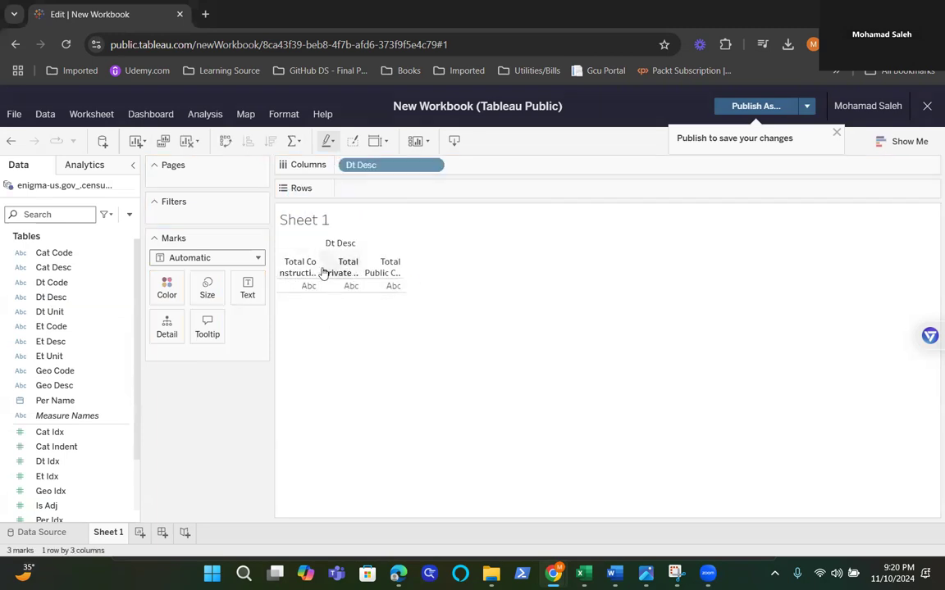
mouse_move(349, 293)
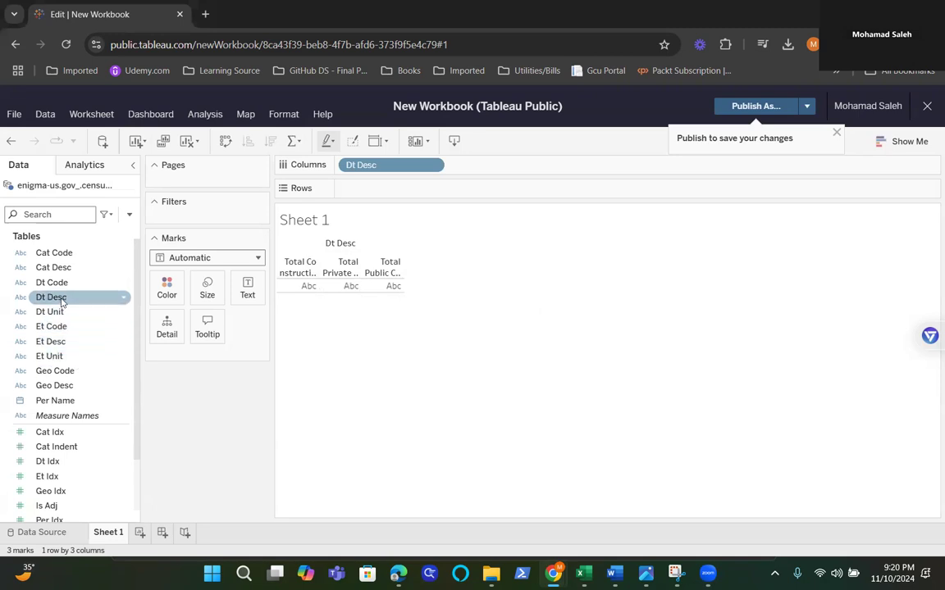
left_click(36, 271)
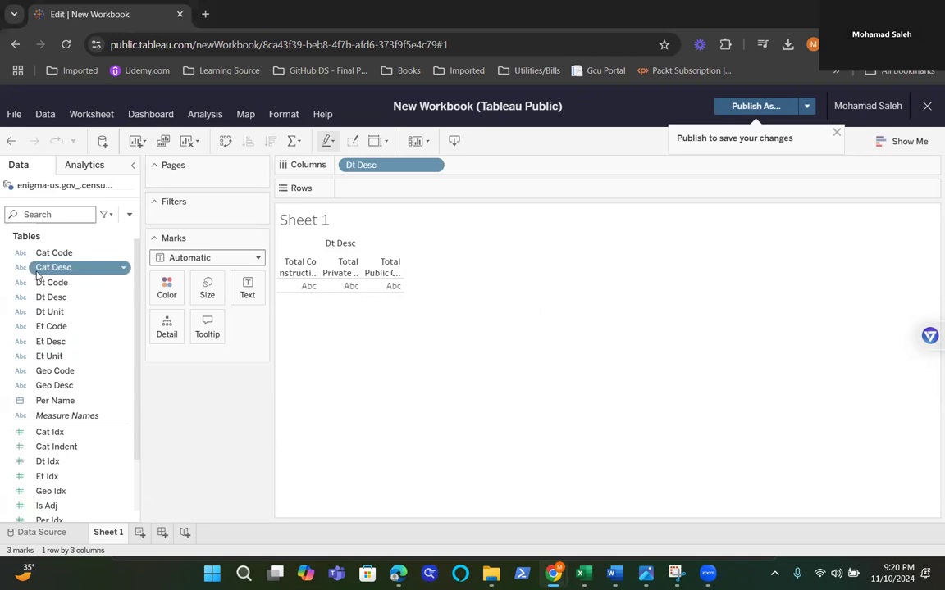
left_click_drag(41, 272, 394, 189)
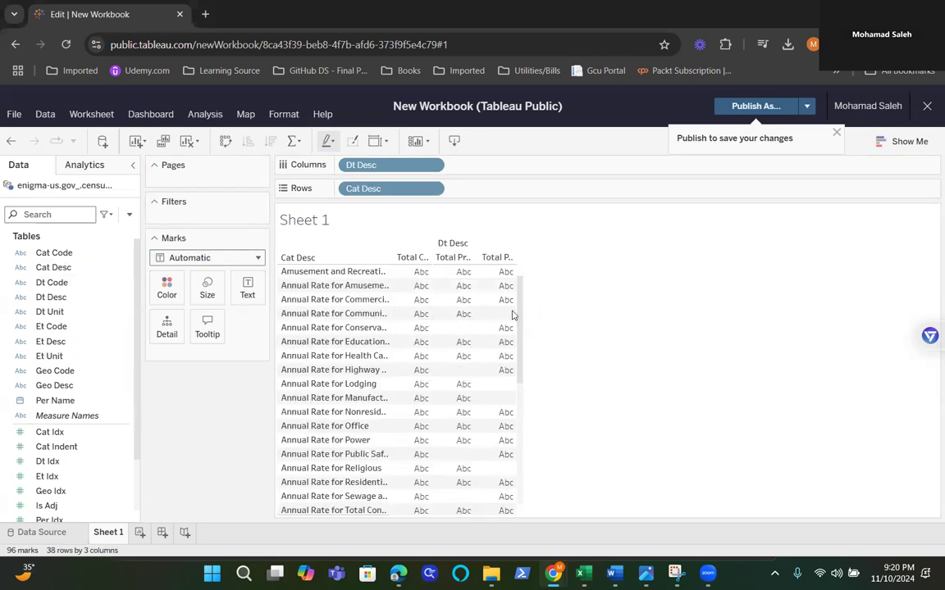
left_click_drag(522, 311, 523, 280)
left_click(83, 328)
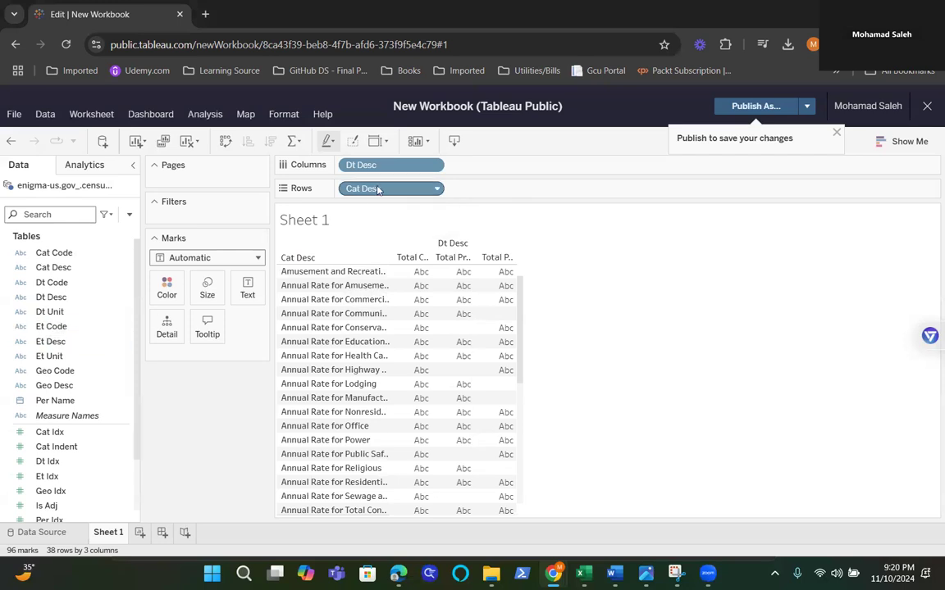
Step: Add a data source filter on Cat Desc that keeps only values that do not contain "Annual Rate"
left_click(45, 114)
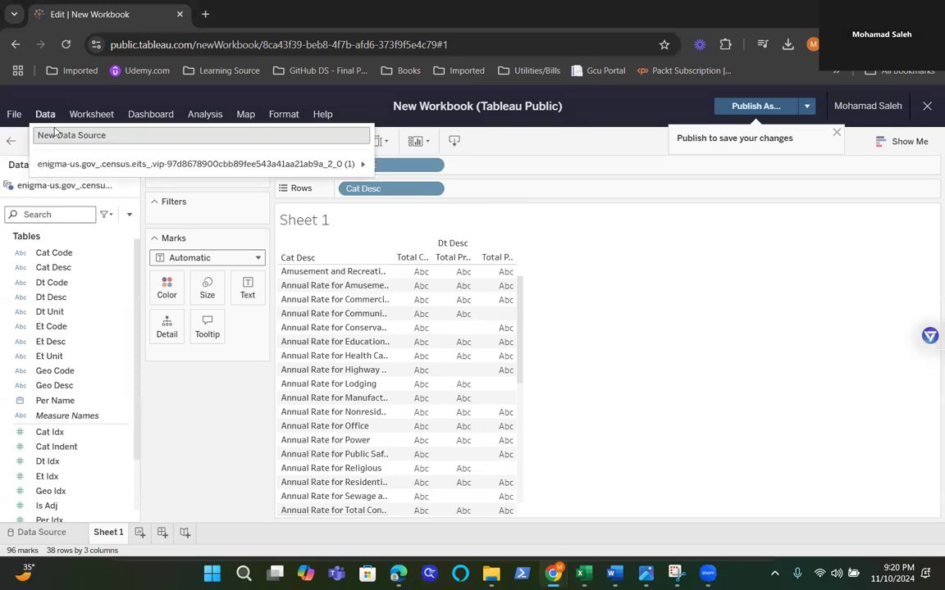
mouse_move(83, 161)
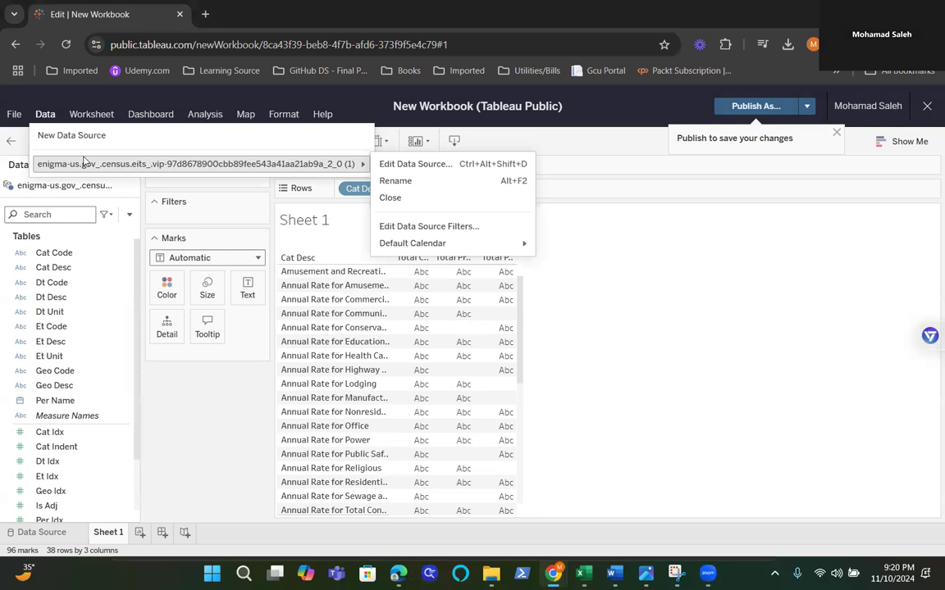
left_click(430, 226)
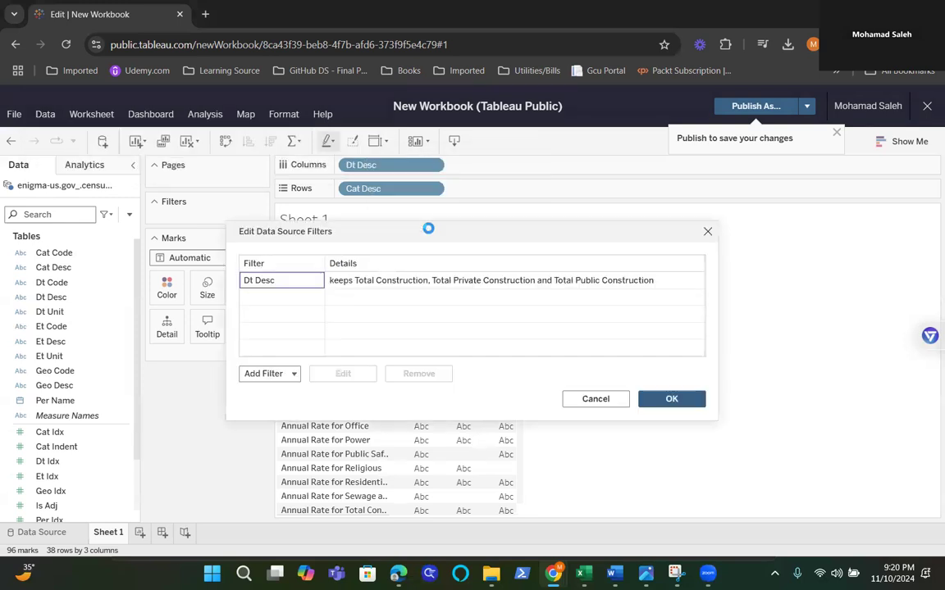
left_click(293, 376)
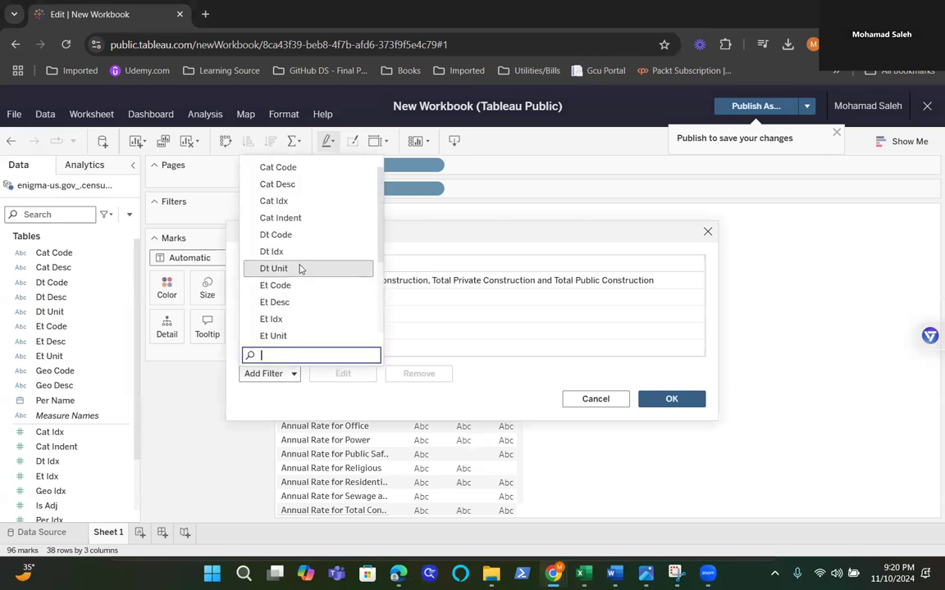
left_click(292, 183)
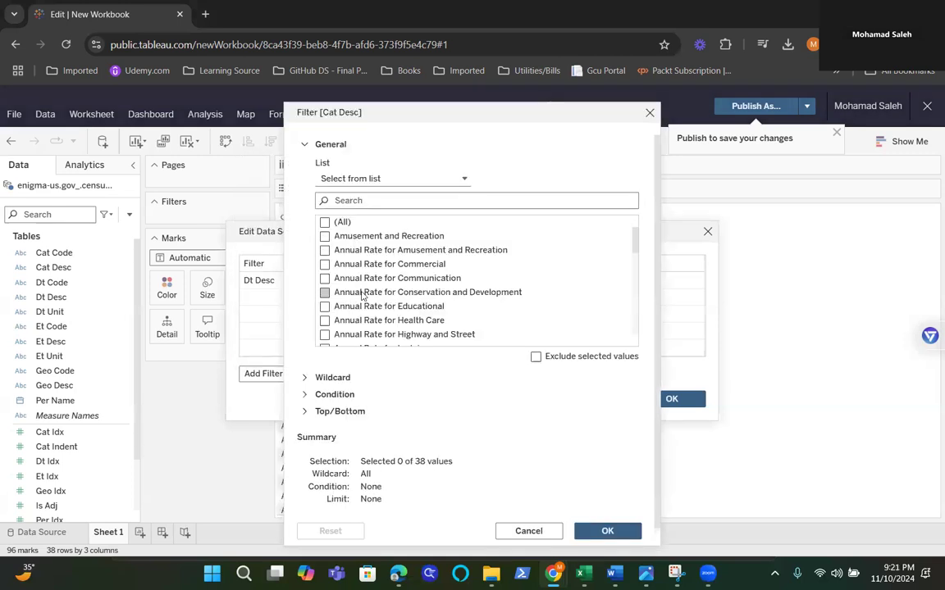
left_click(306, 379)
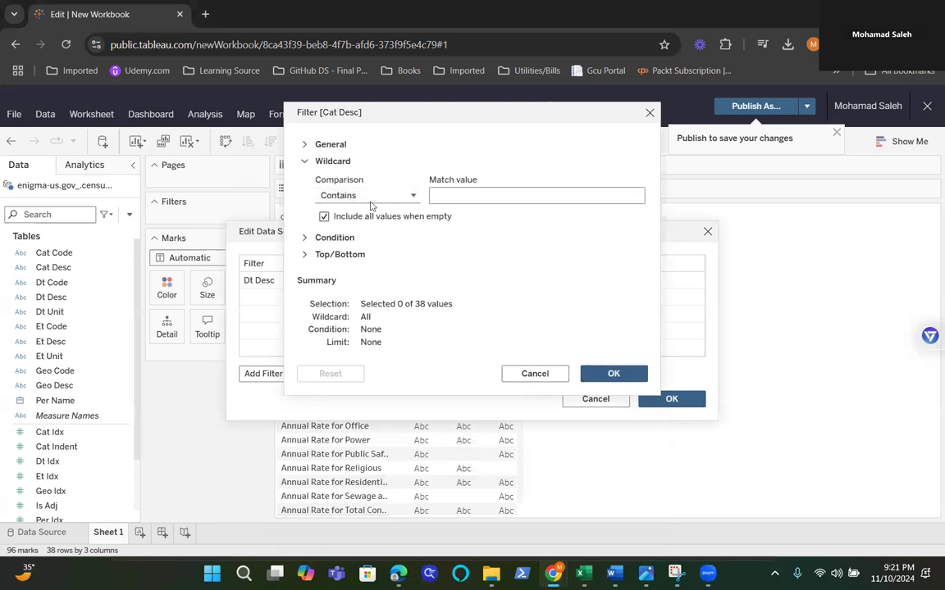
left_click(412, 196)
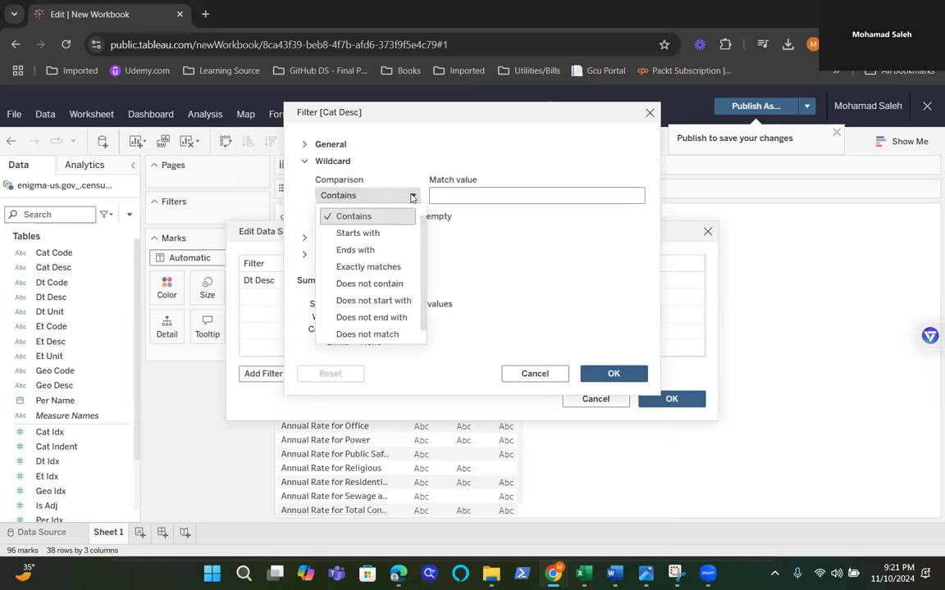
left_click(365, 284)
left_click(450, 196)
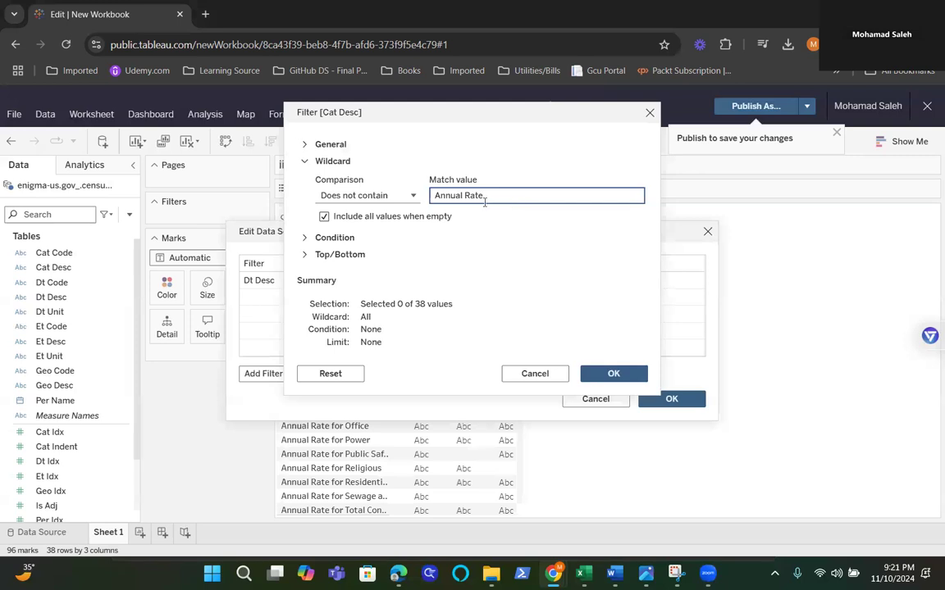
left_click(614, 373)
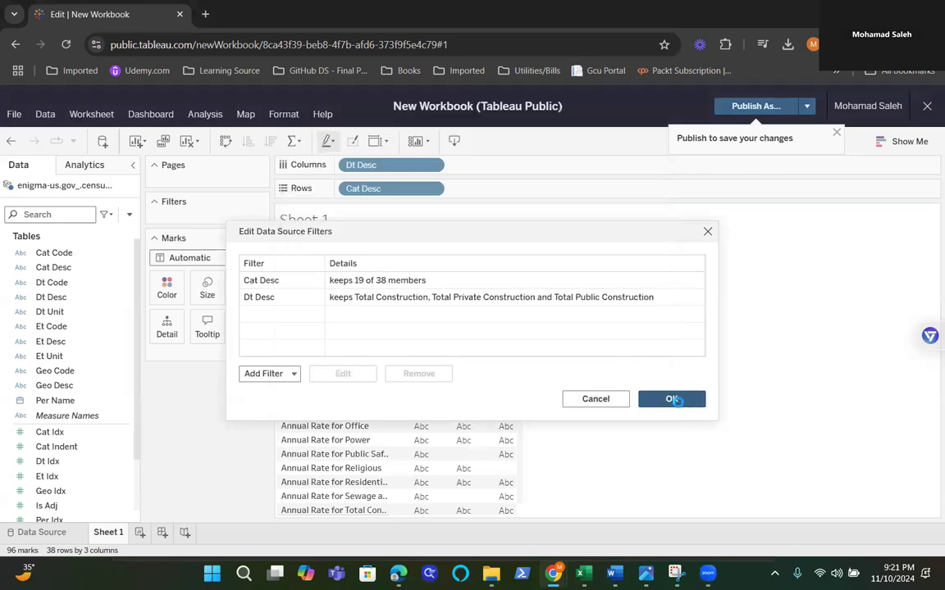
left_click(671, 399)
scroll(458, 400, "down", 1)
scroll(461, 396, "up", 1)
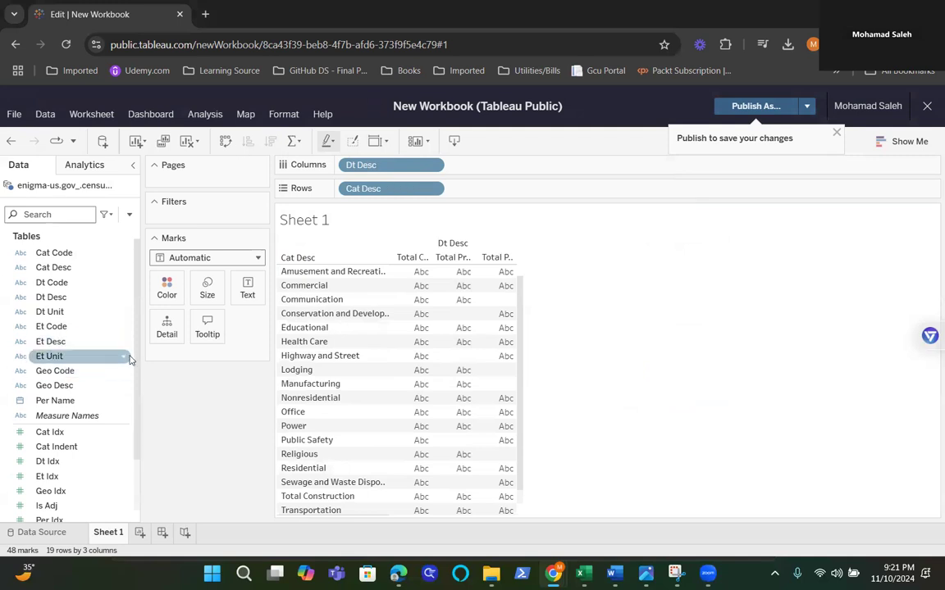
Step: Add the Val measure to the table and move it to Columns after Dt Desc to make horizontal bar charts
left_click_drag(136, 352, 139, 444)
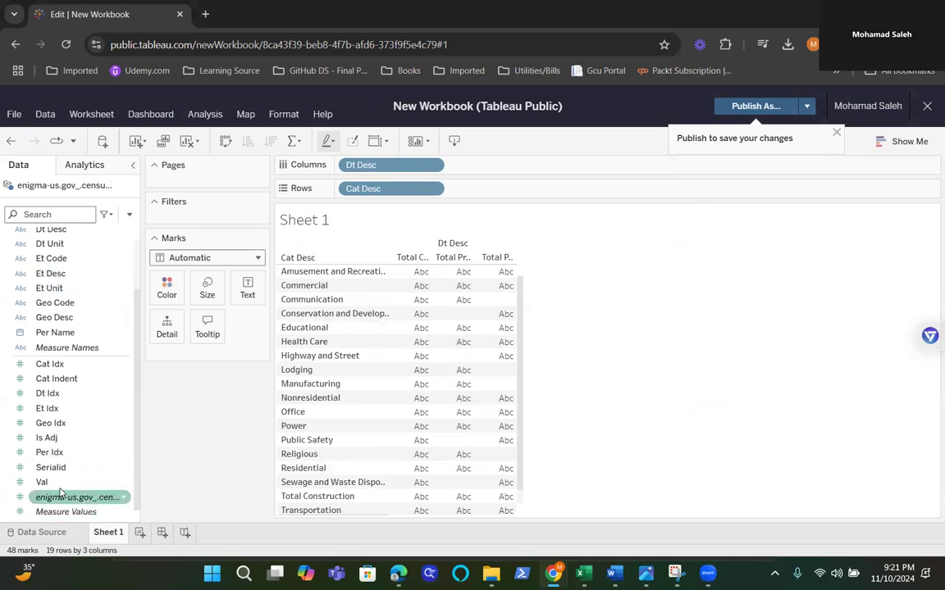
left_click_drag(42, 482, 470, 455)
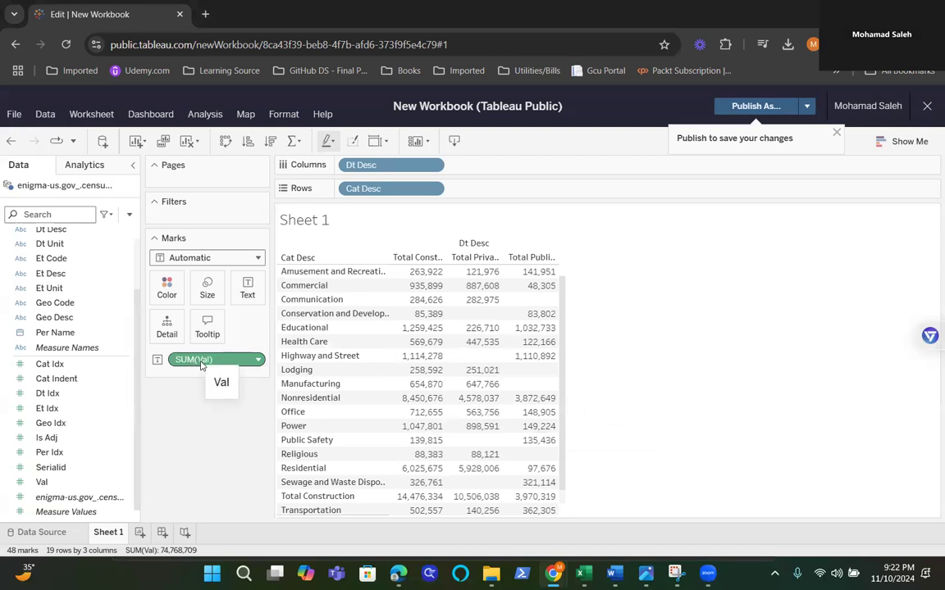
left_click_drag(200, 362, 517, 166)
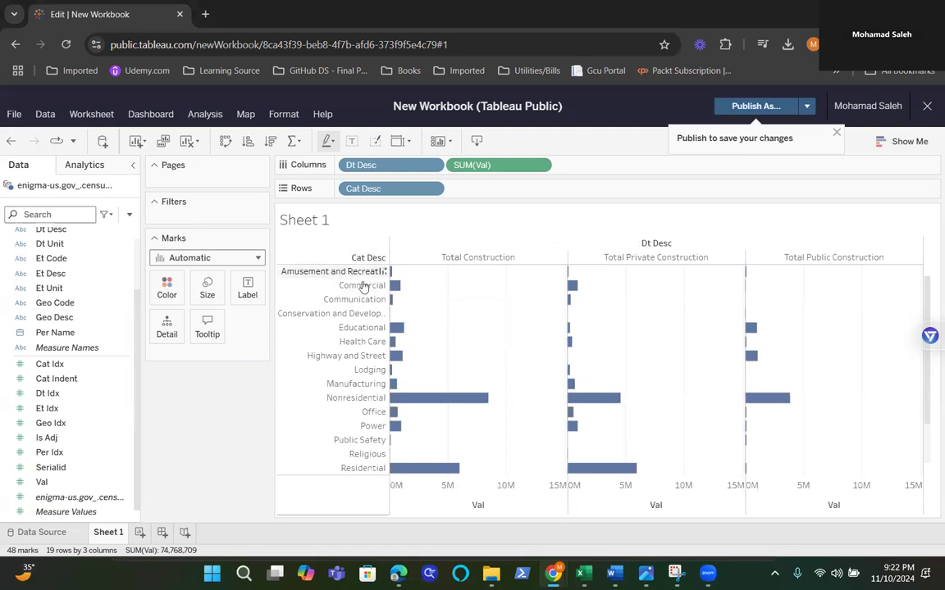
mouse_move(395, 293)
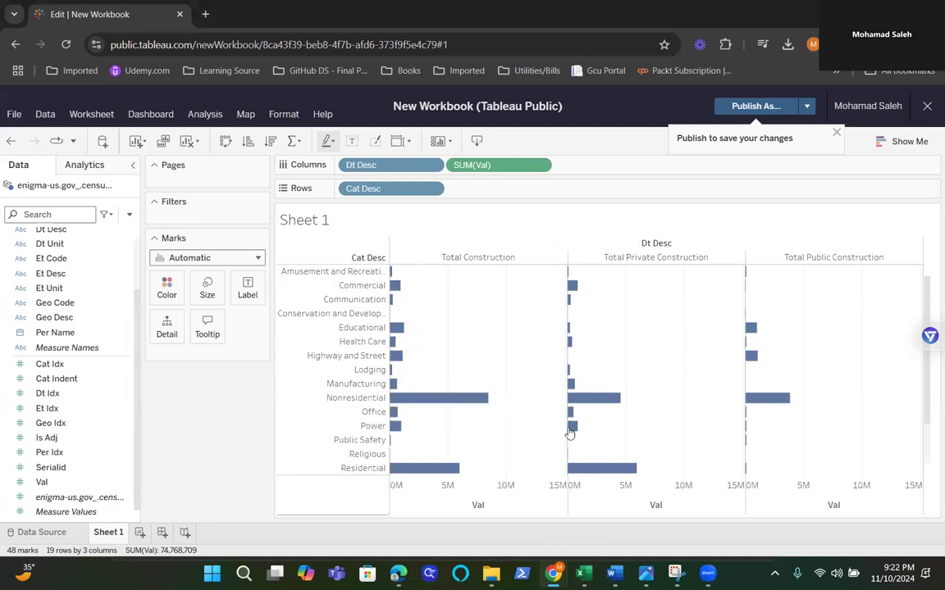
mouse_move(571, 379)
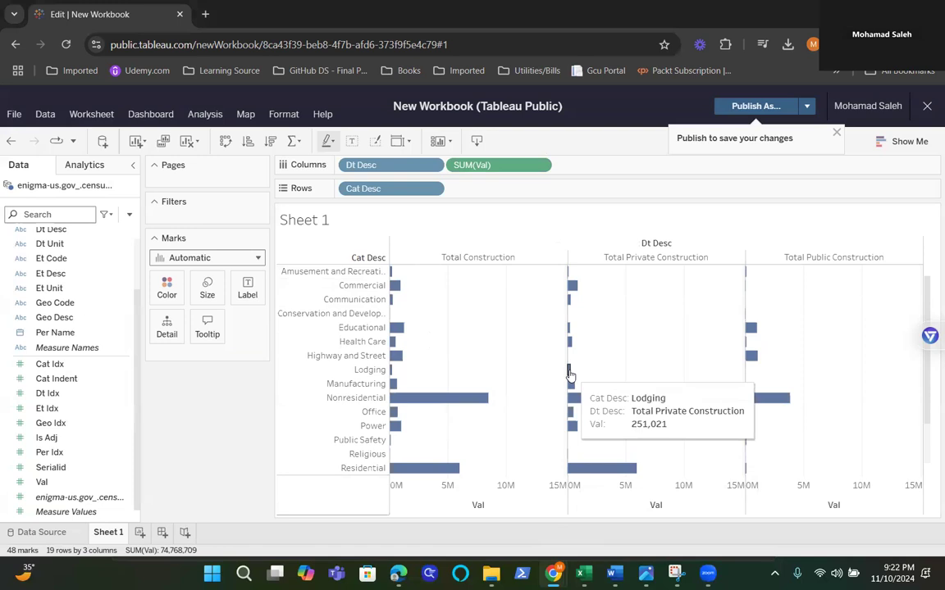
mouse_move(393, 378)
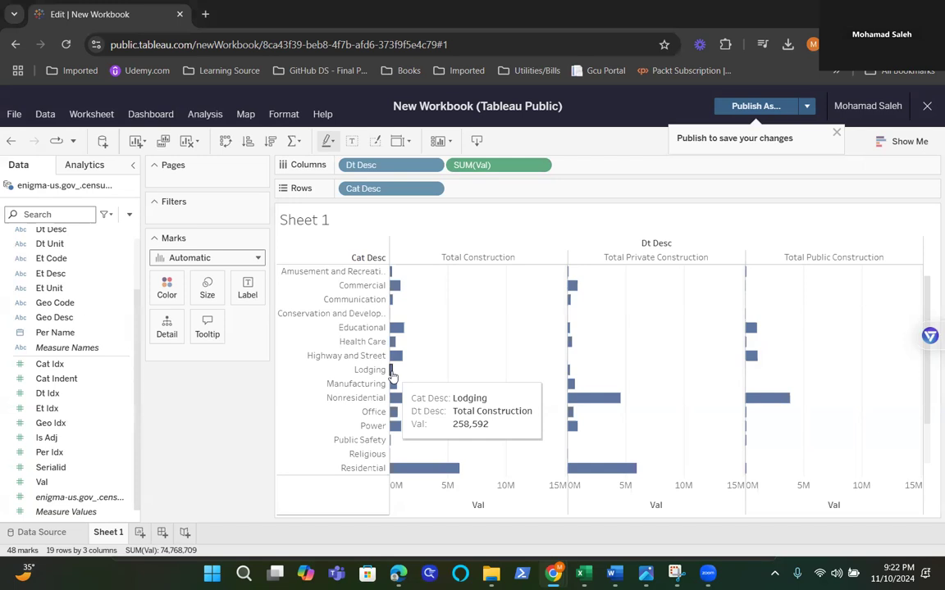
Step: Start a new data source filter on Val and look through its At least, At most and Special options
left_click(44, 115)
mouse_move(113, 162)
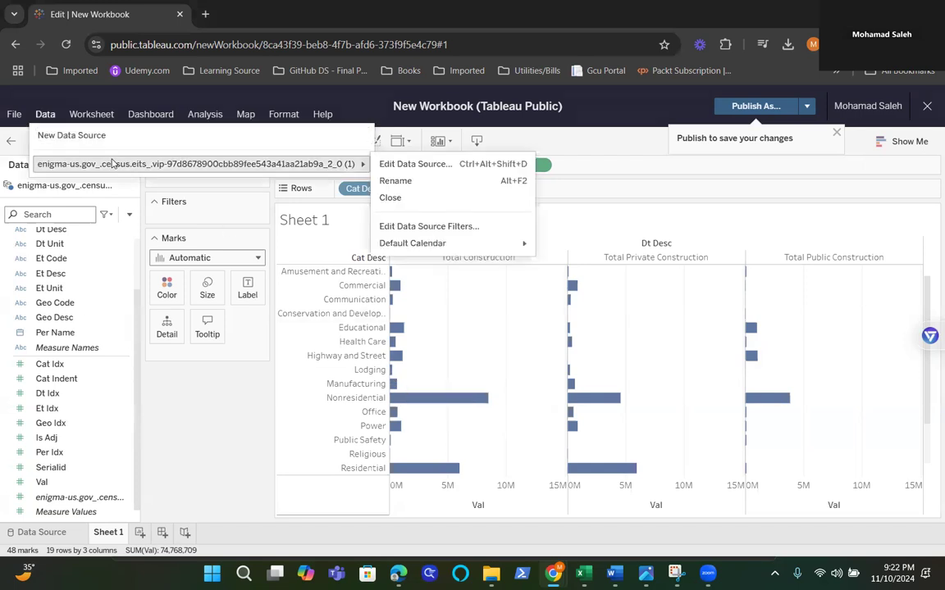
left_click(421, 226)
left_click(292, 376)
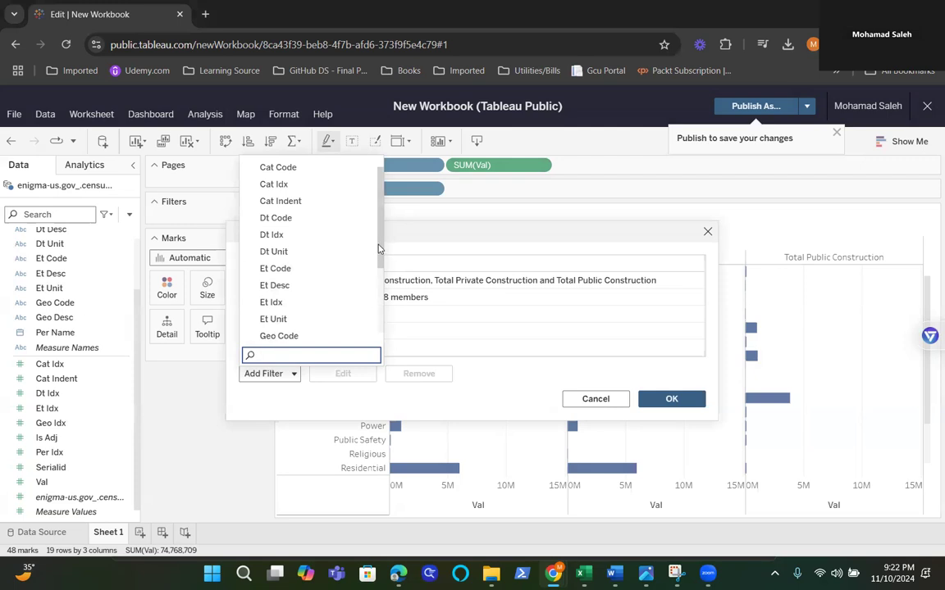
scroll(381, 313, "down", 3)
scroll(382, 312, "down", 1)
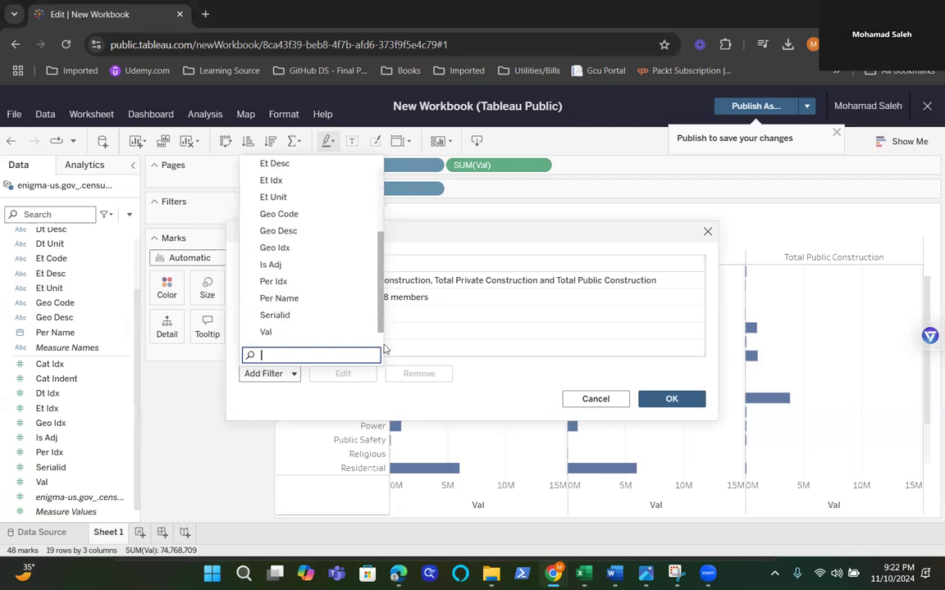
left_click(275, 336)
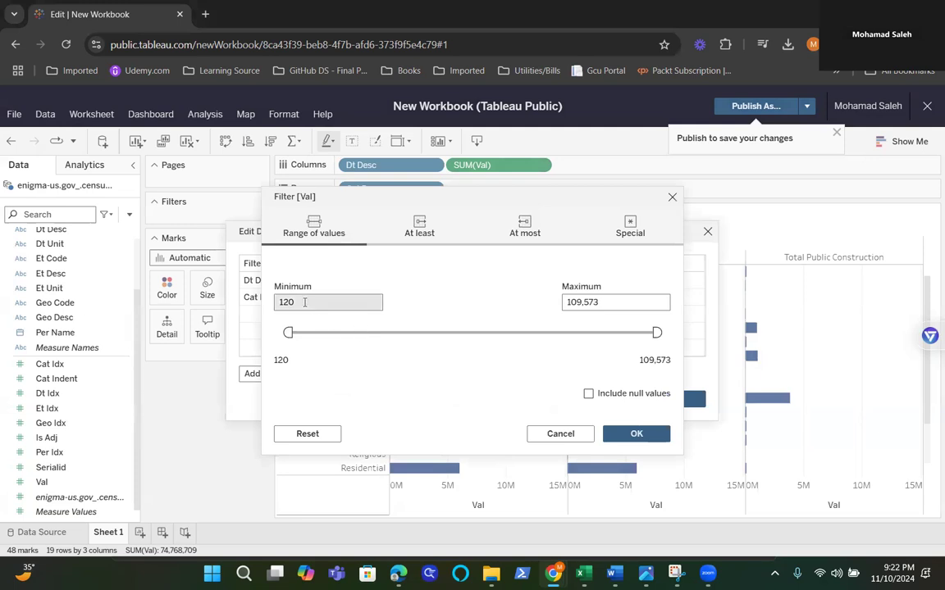
left_click(416, 231)
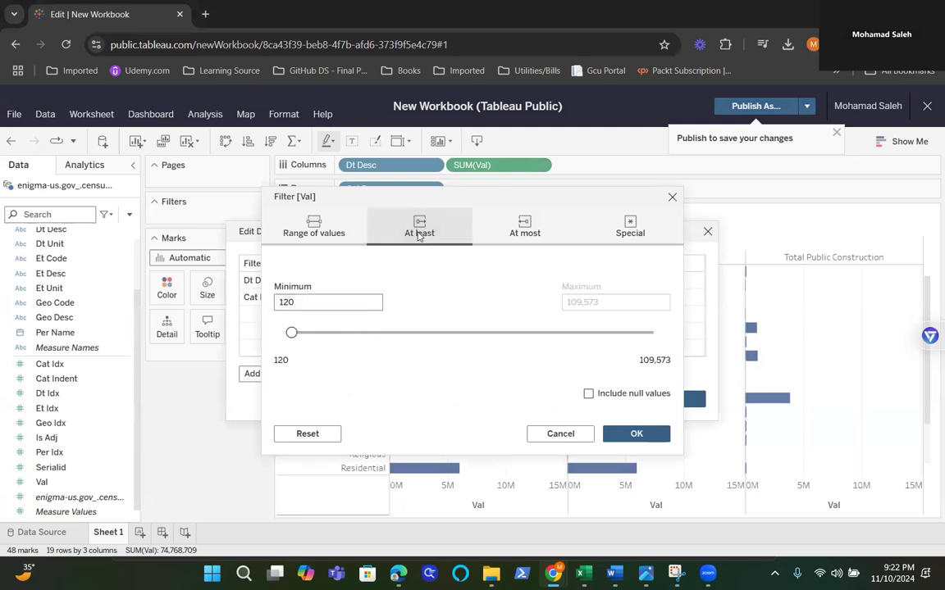
left_click(514, 220)
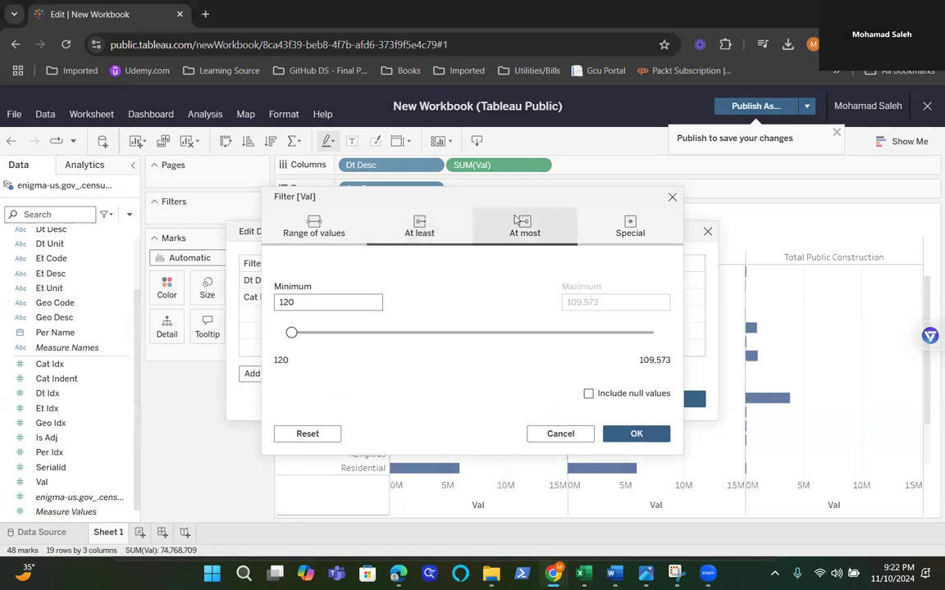
left_click(629, 226)
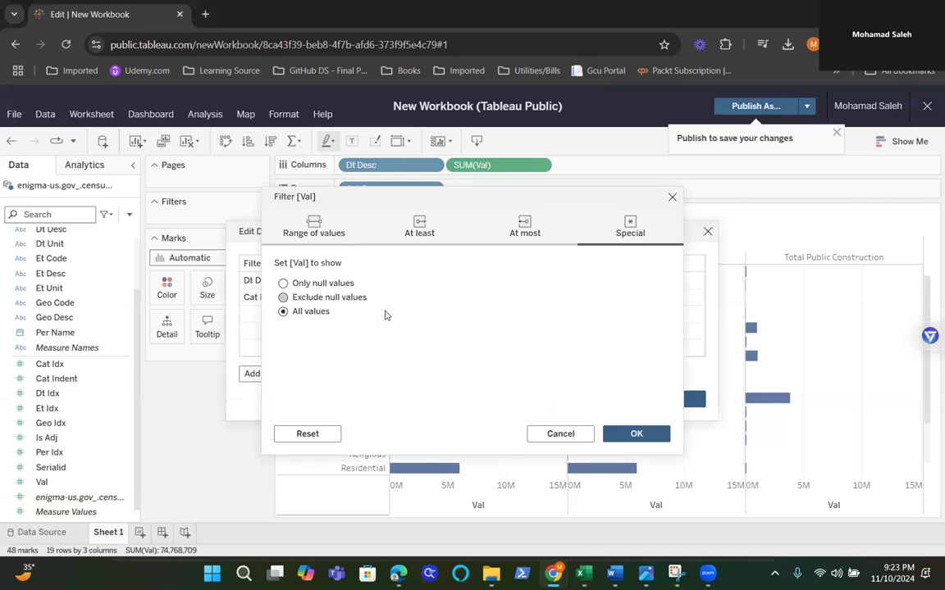
Step: Set the Val data source filter to a range of values with a minimum of 1,500 and apply it
left_click(312, 222)
left_click(302, 302)
left_click_drag(302, 301, 273, 305)
type("1,500")
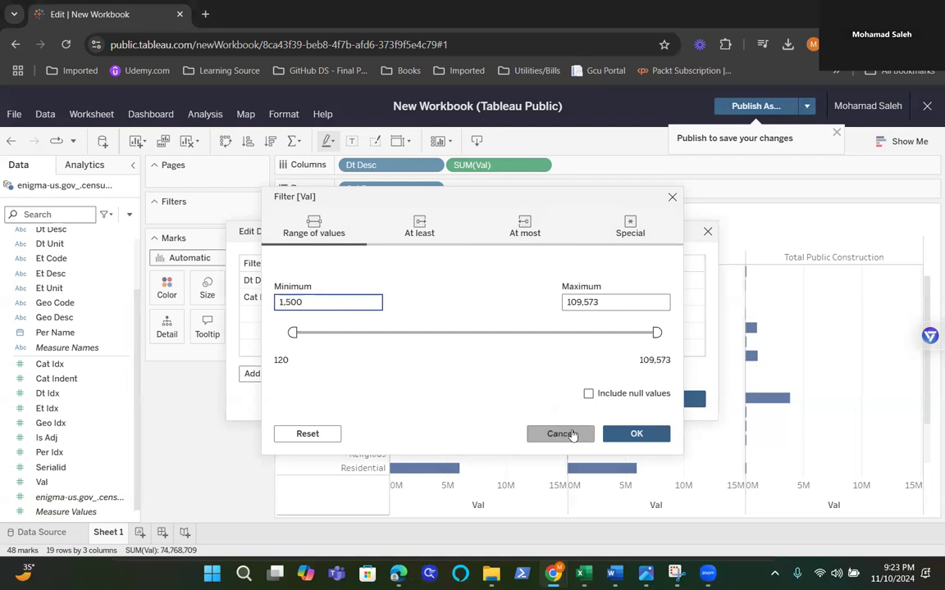
left_click(645, 443)
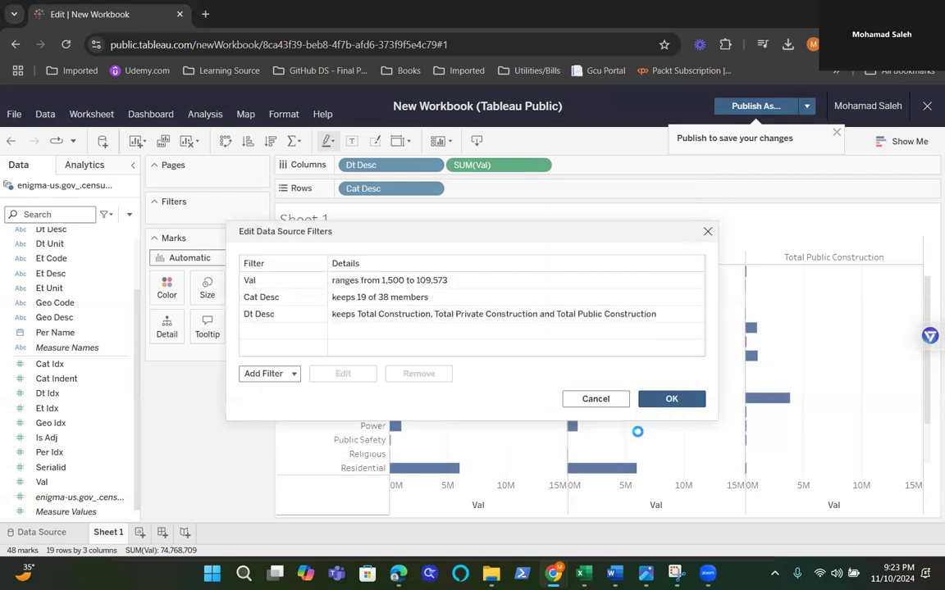
left_click(664, 399)
Step: Exclude the Total Construction column from the chart and show the Dt Desc filter control beside the view
mouse_move(581, 392)
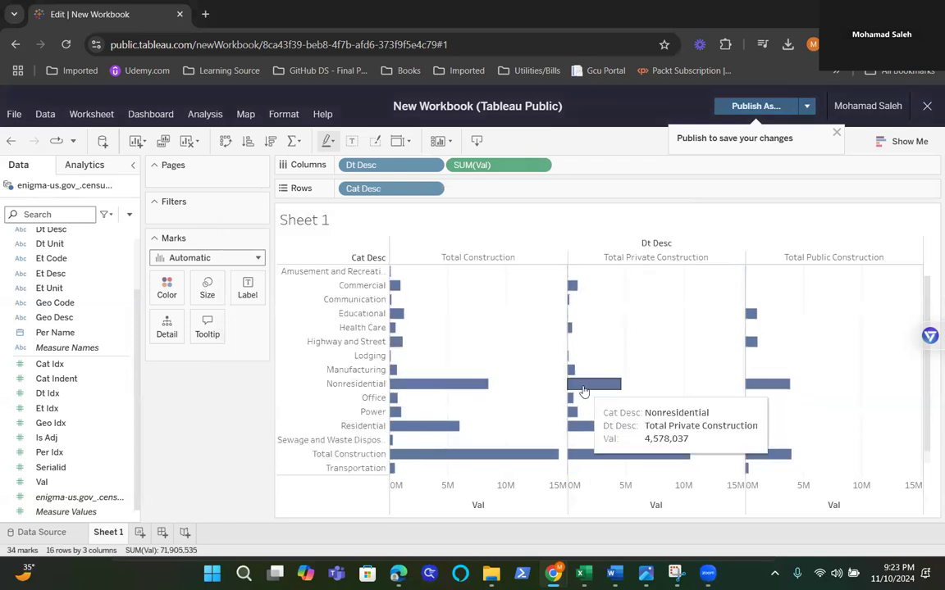
left_click(473, 259)
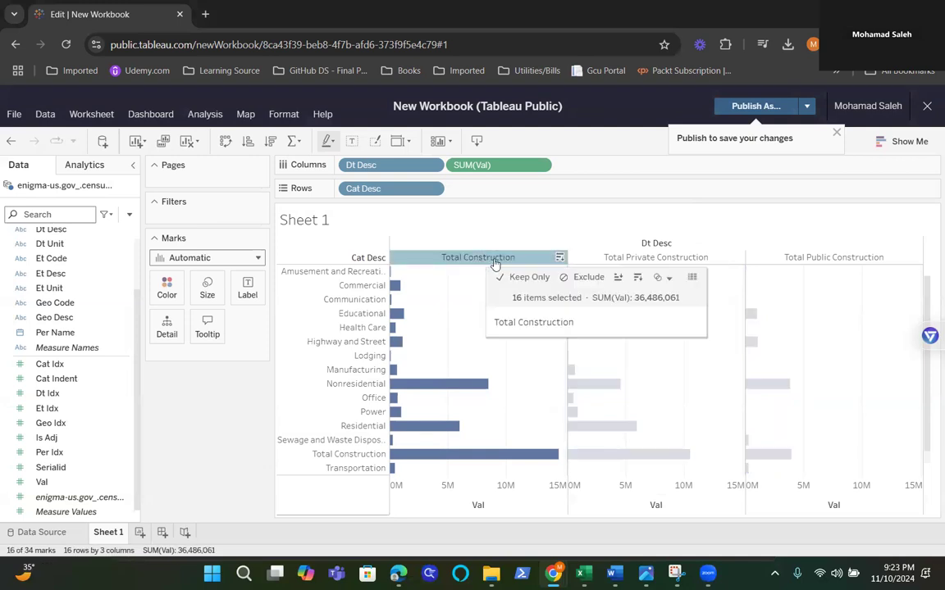
right_click(459, 259)
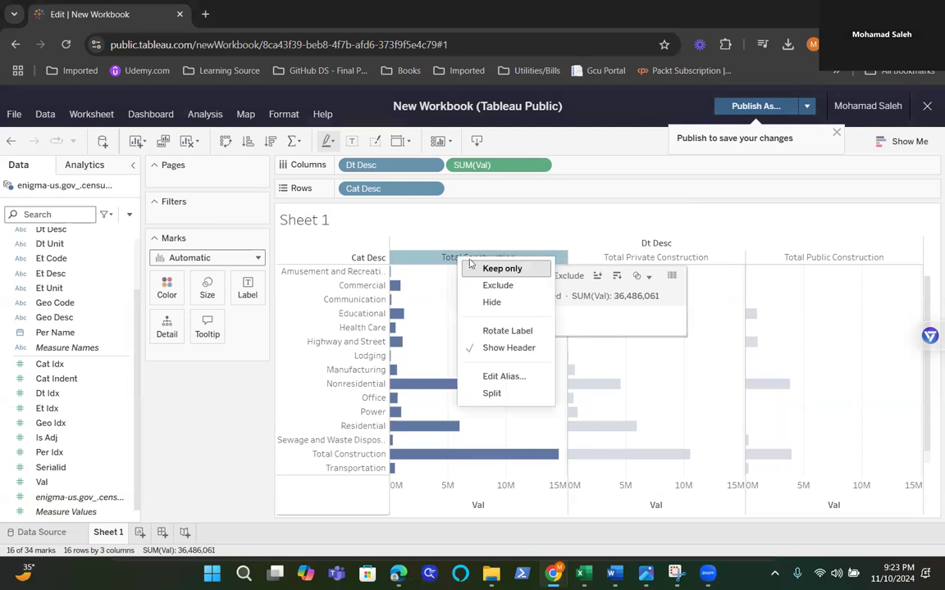
left_click(492, 289)
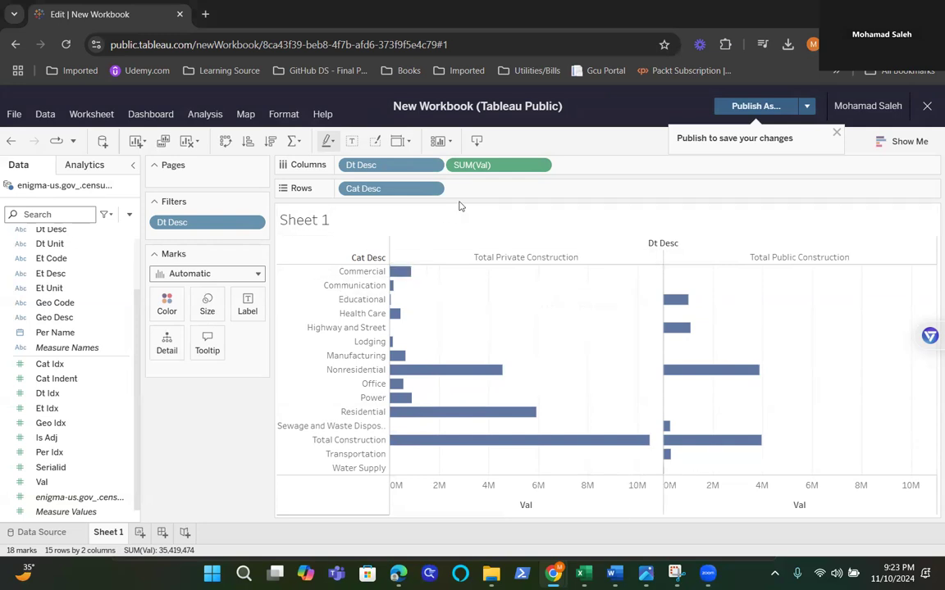
left_click(258, 223)
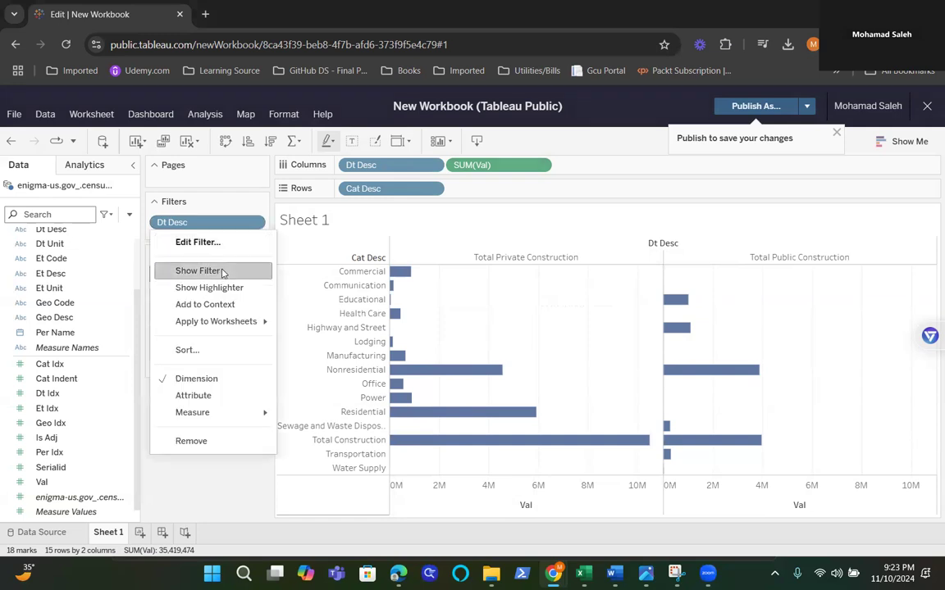
left_click(234, 270)
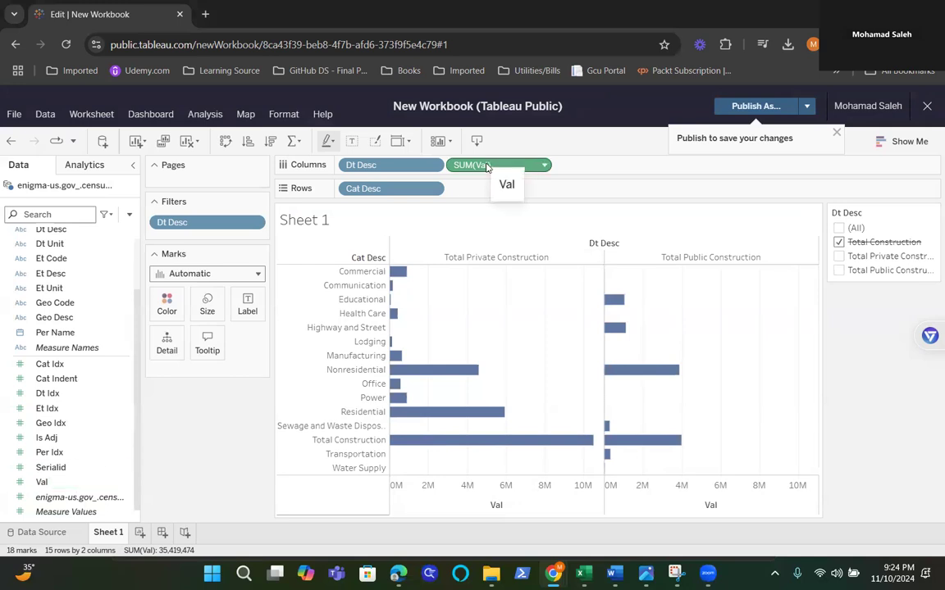
Step: Move Val from Columns to Filters as a Sum filter and show its filter control beside the view
left_click_drag(473, 167, 215, 238)
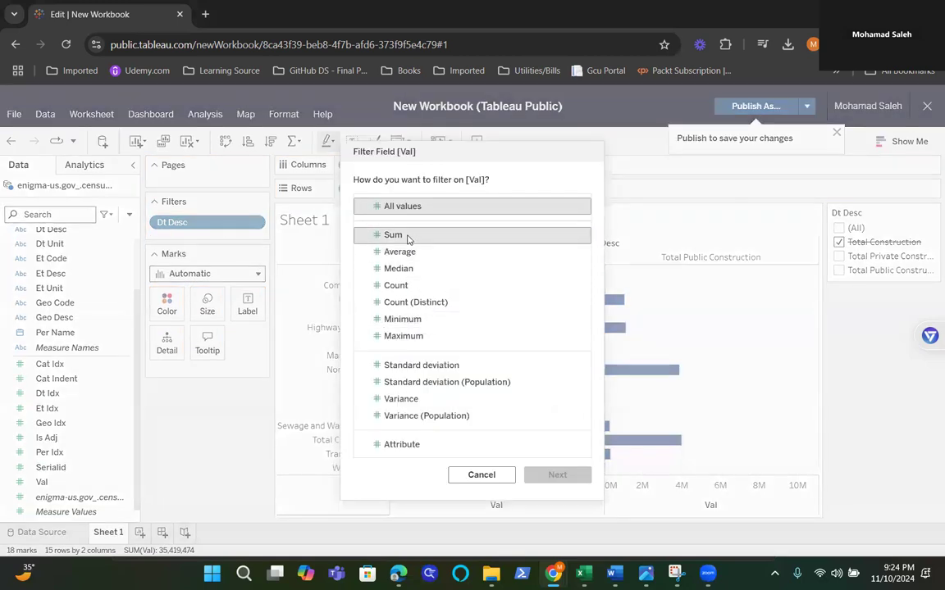
left_click(408, 236)
left_click(557, 475)
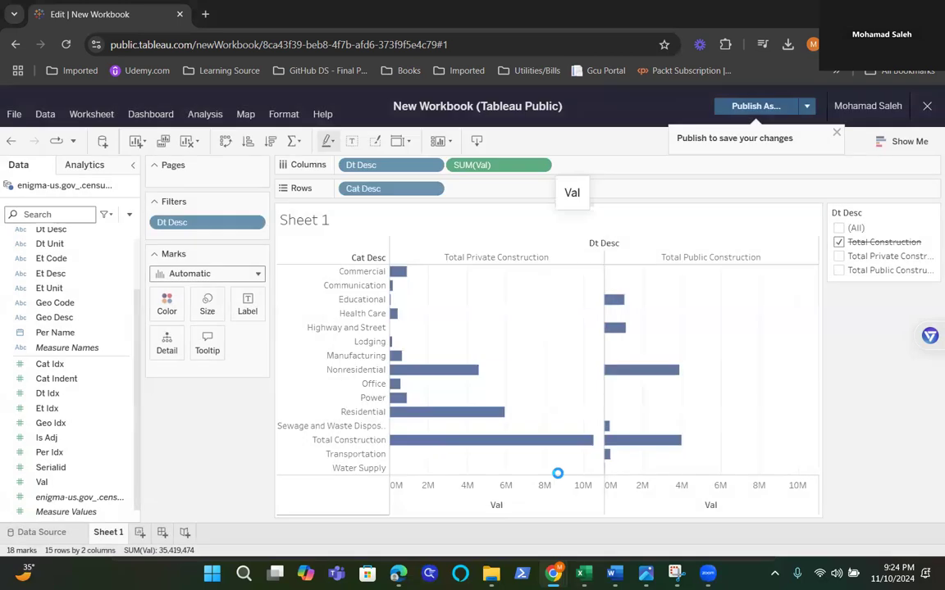
left_click(313, 301)
left_click(656, 434)
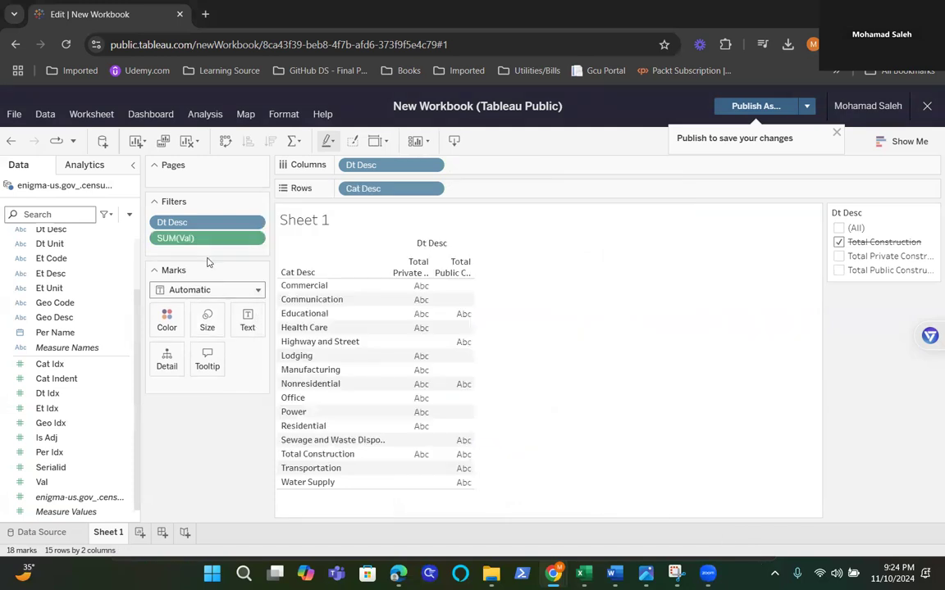
left_click(258, 239)
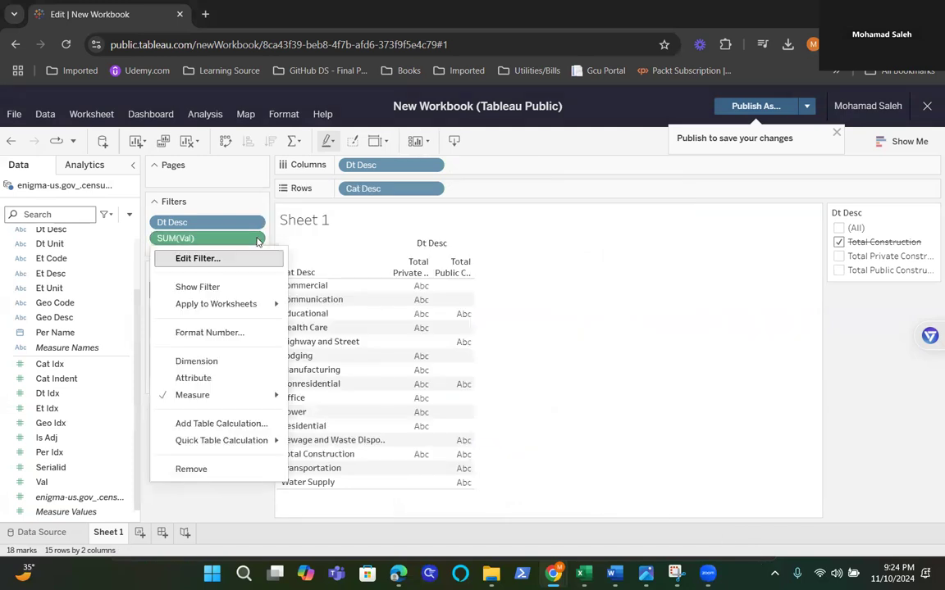
left_click(217, 291)
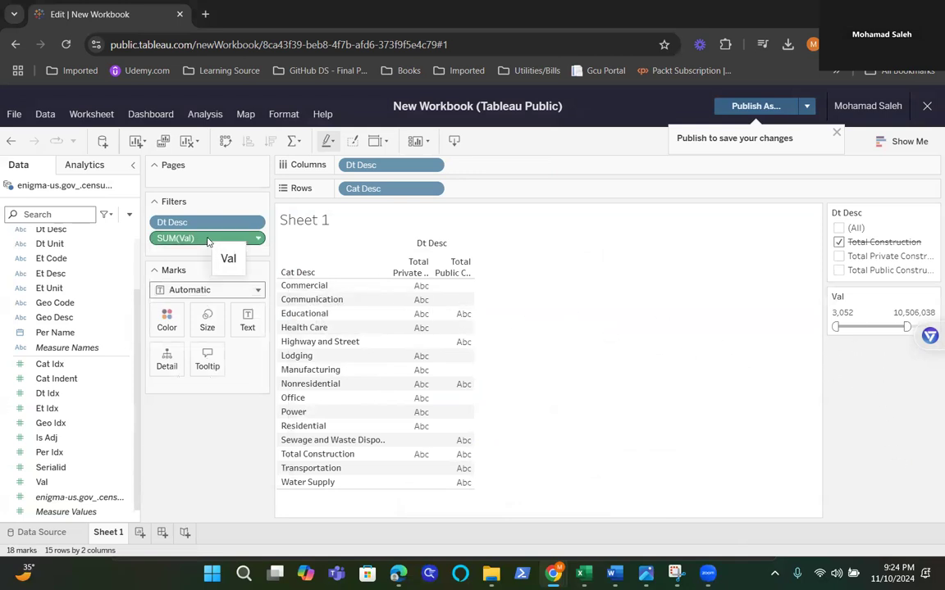
Step: Add Val back to Columns as a Sum while keeping its filter, and raise the Val filter's minimum to 1,005,048
left_click_drag(225, 246, 504, 168)
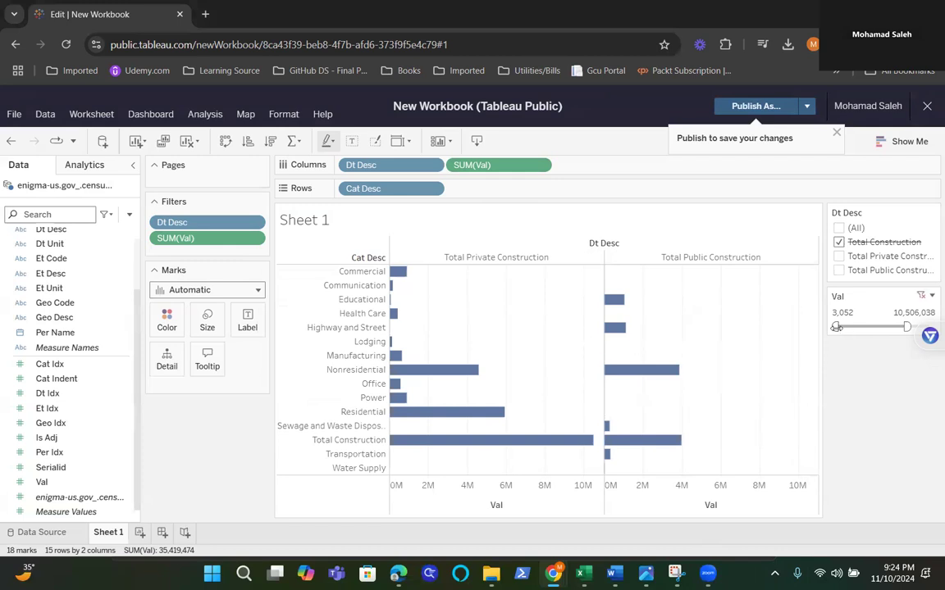
left_click_drag(839, 326, 841, 327)
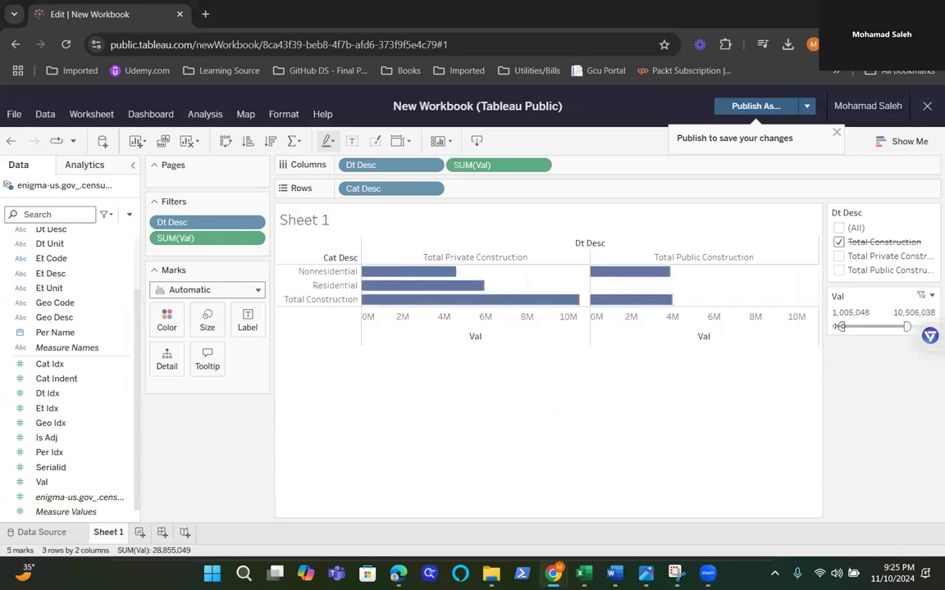
Step: Publish the workbook under the name Filters & Highlighters
left_click(754, 106)
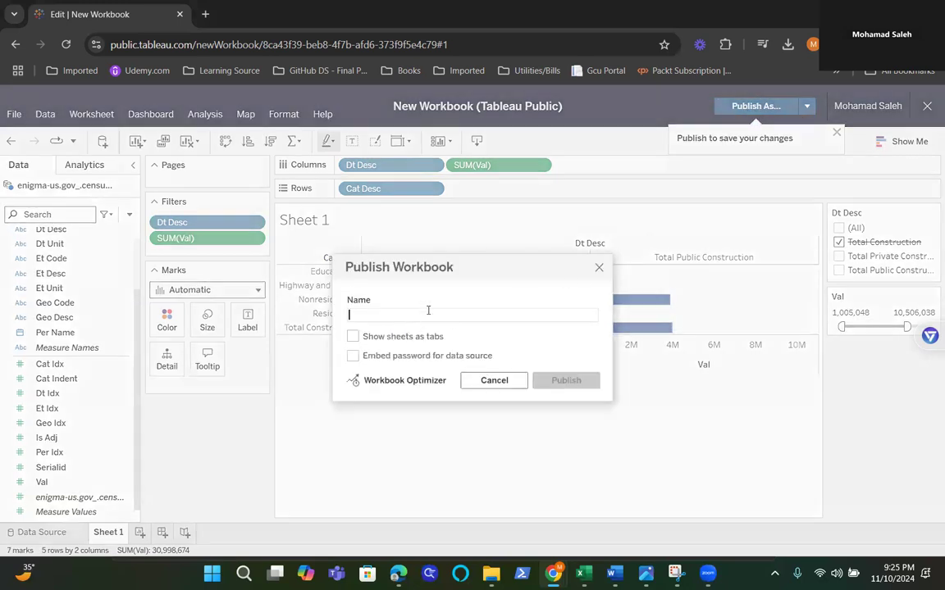
type("Filters & Highlighters")
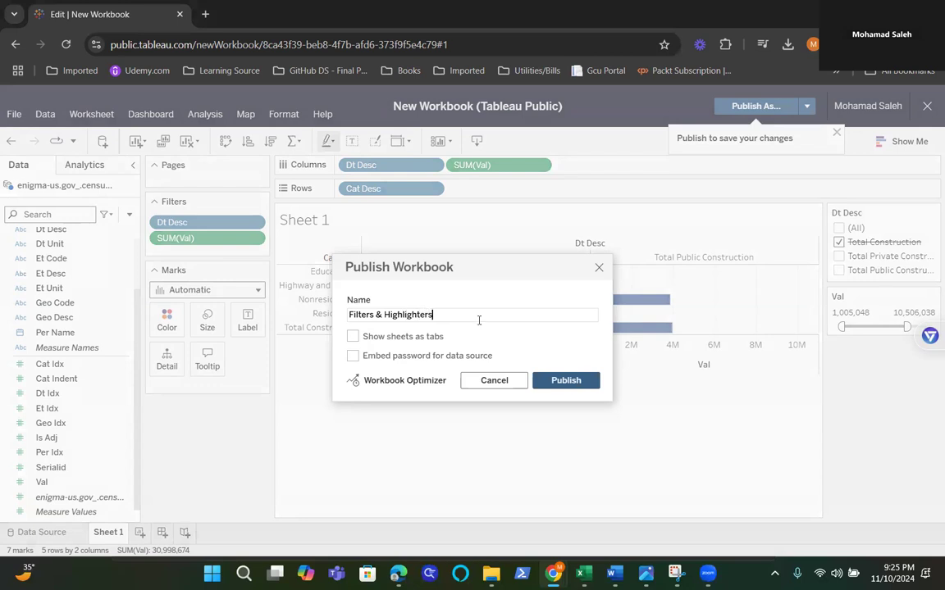
left_click(573, 385)
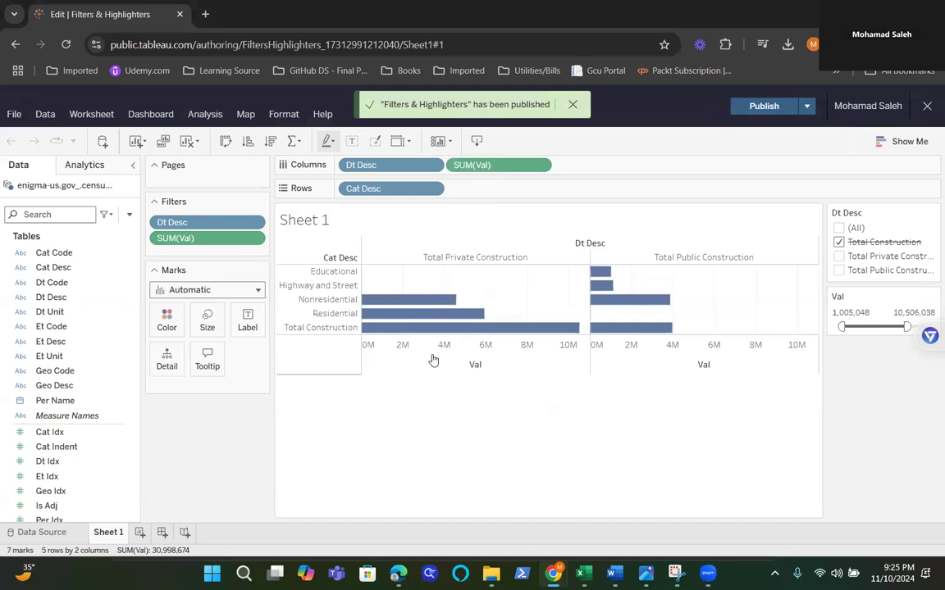
Step: Highlight the Nonresidential bar under Total Private Construction, followed by the whole Nonresidential row, and inspect its public construction bar
left_click(369, 302)
mouse_move(384, 304)
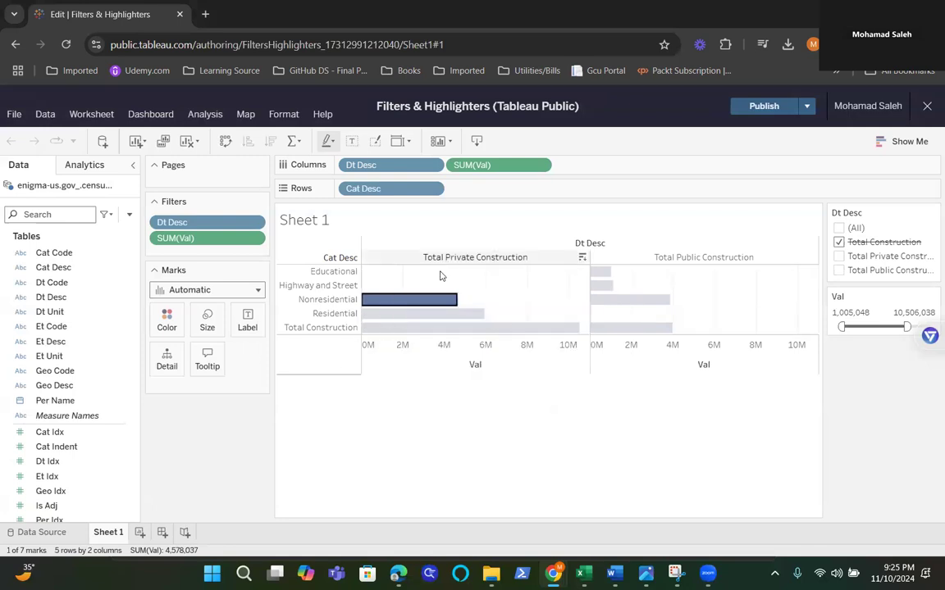
left_click(297, 300)
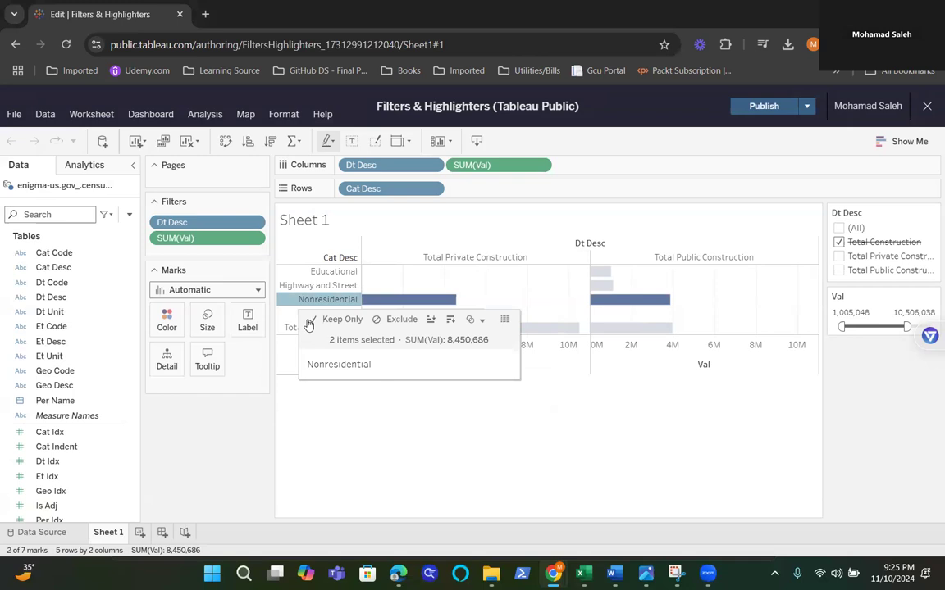
mouse_move(675, 303)
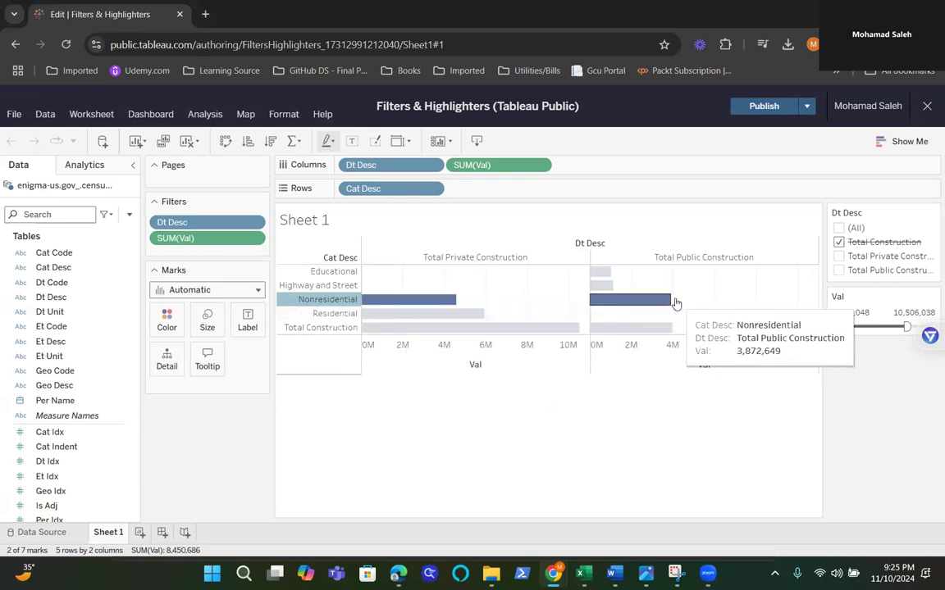
mouse_move(366, 329)
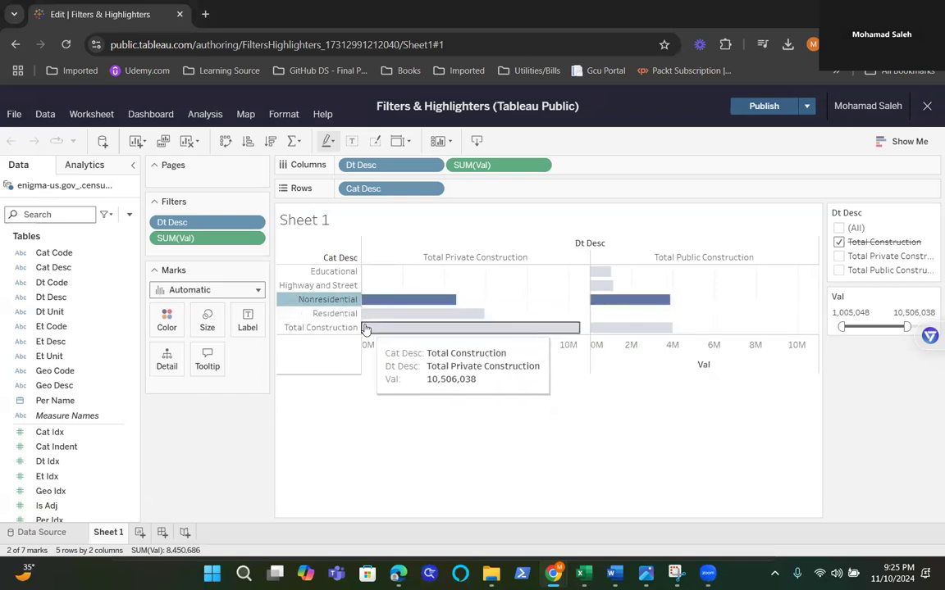
Step: Compare the Total Private Construction and Total Public Construction columns by highlighting them alternately, ending on Total Private Construction
left_click(439, 257)
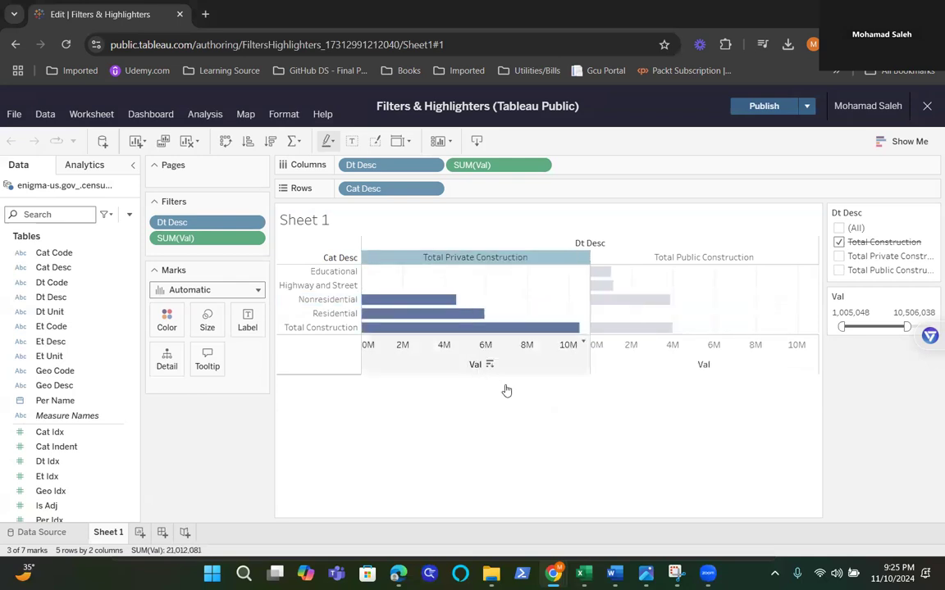
left_click(680, 259)
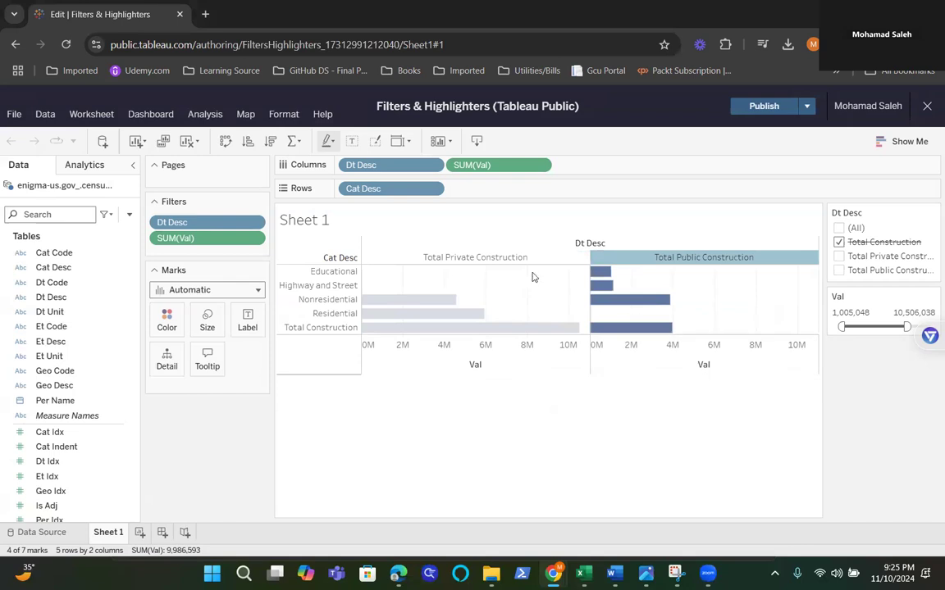
left_click(496, 259)
left_click(674, 257)
left_click(531, 259)
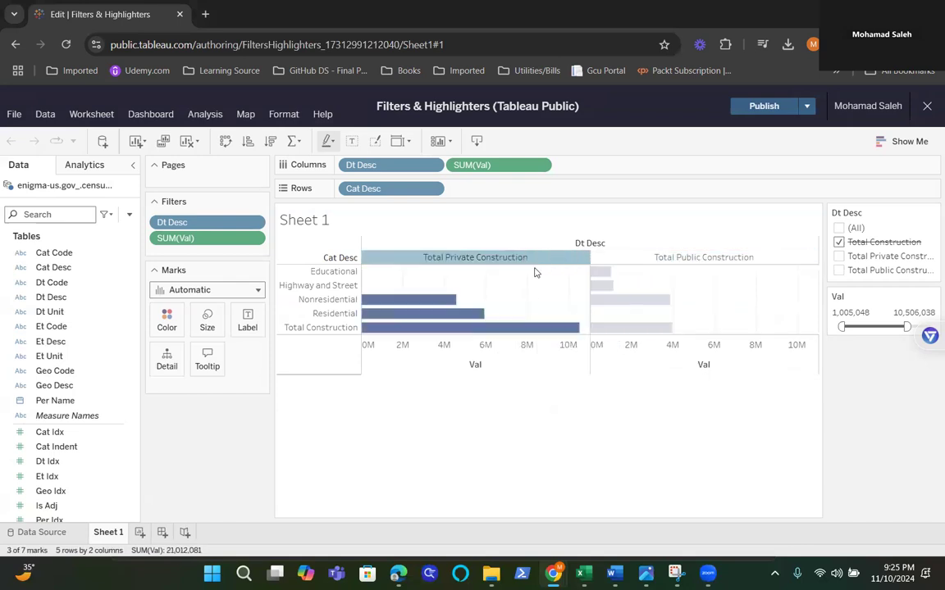
Step: Show highlighter controls for Cat Desc and Dt Desc beside the view
left_click(204, 114)
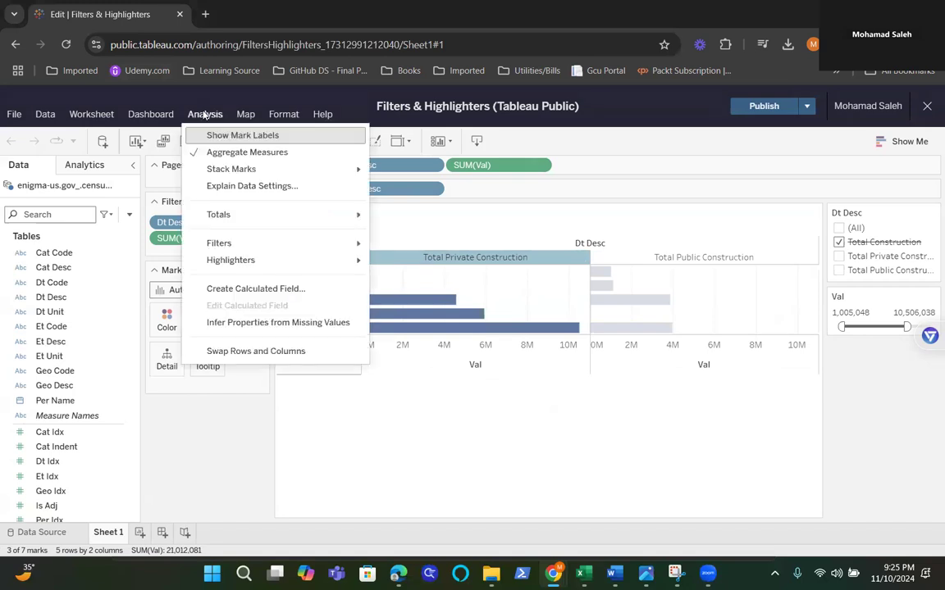
mouse_move(230, 266)
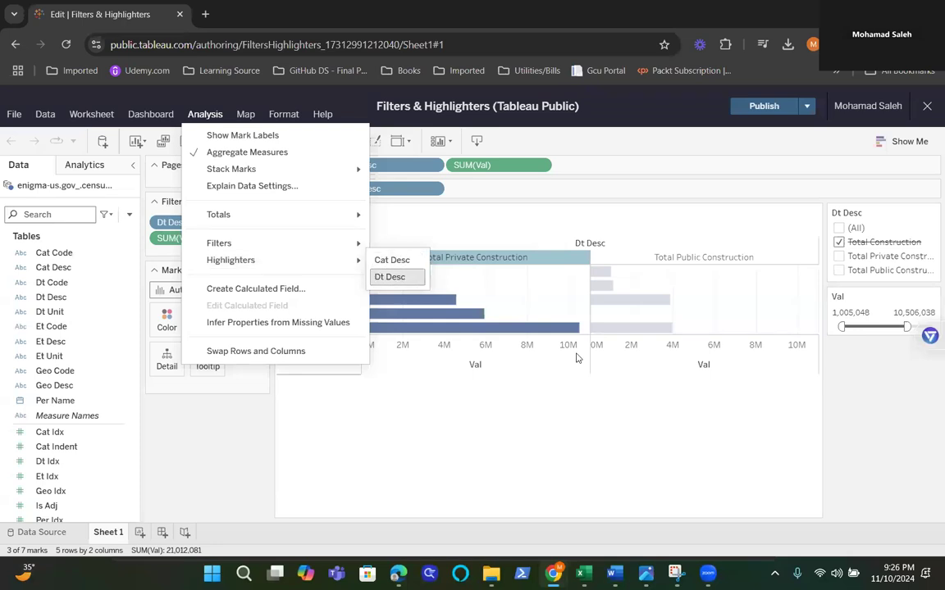
left_click(393, 261)
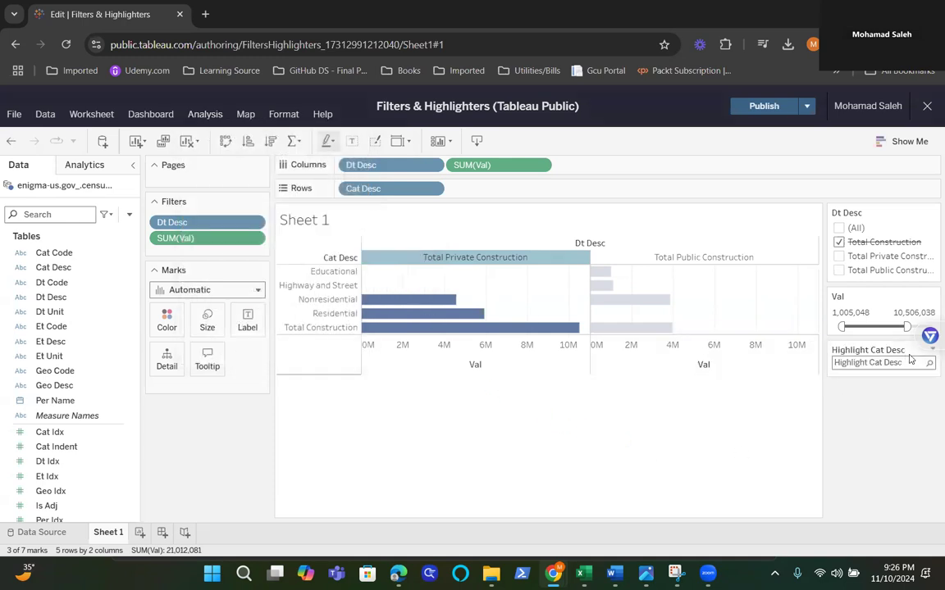
left_click(201, 117)
mouse_move(242, 260)
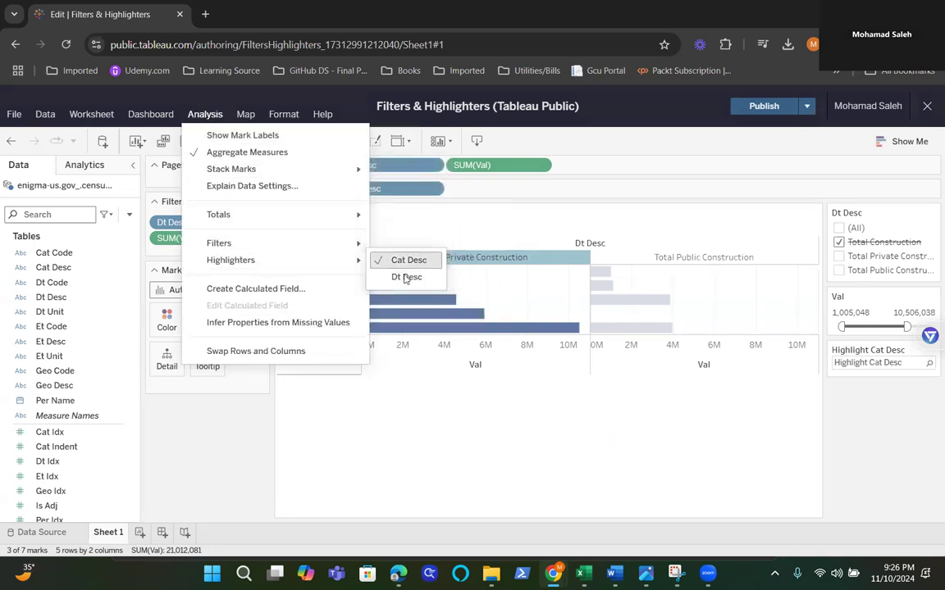
left_click(406, 278)
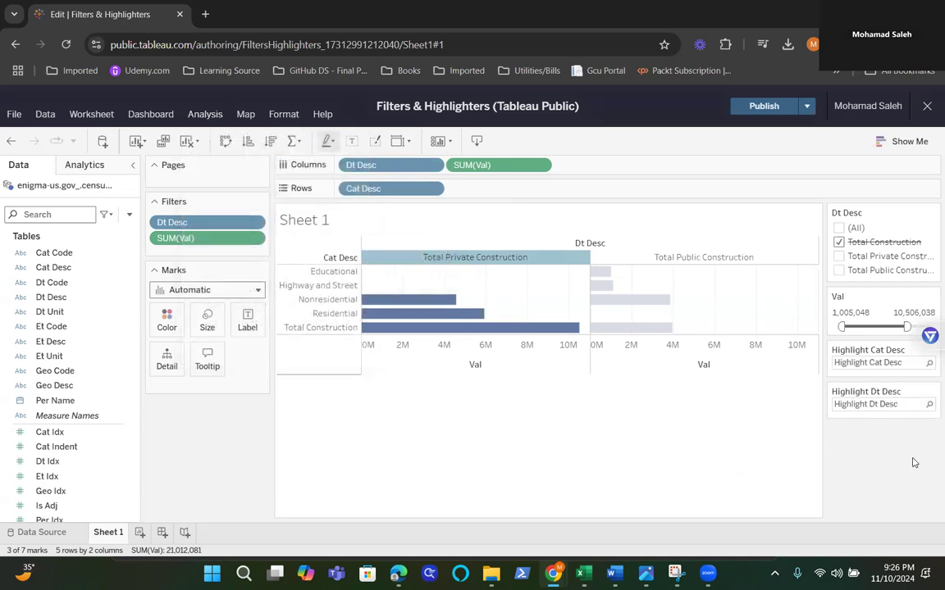
Step: Highlight Educational with the Cat Desc highlighter, and replace it with Nonresidential
left_click(870, 363)
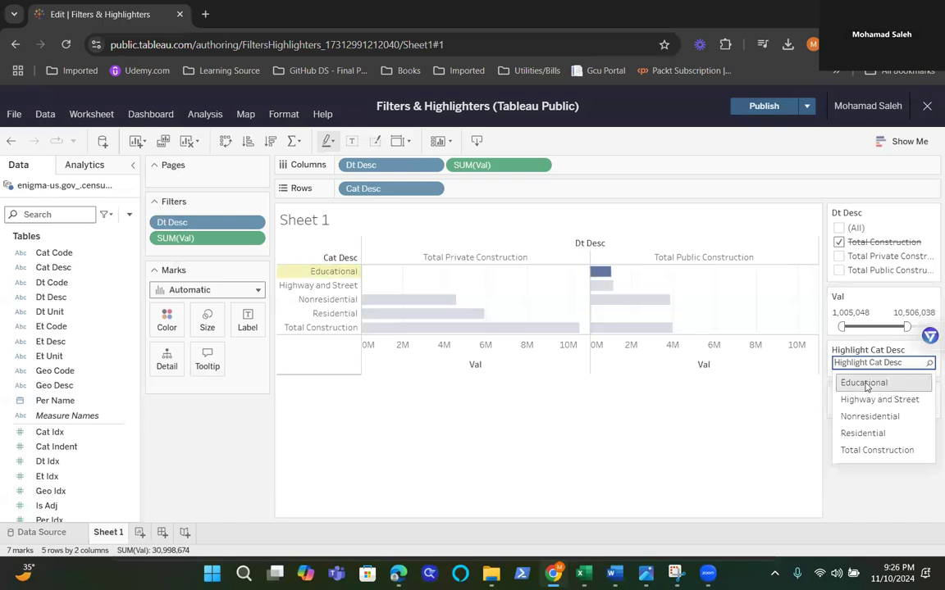
left_click(865, 382)
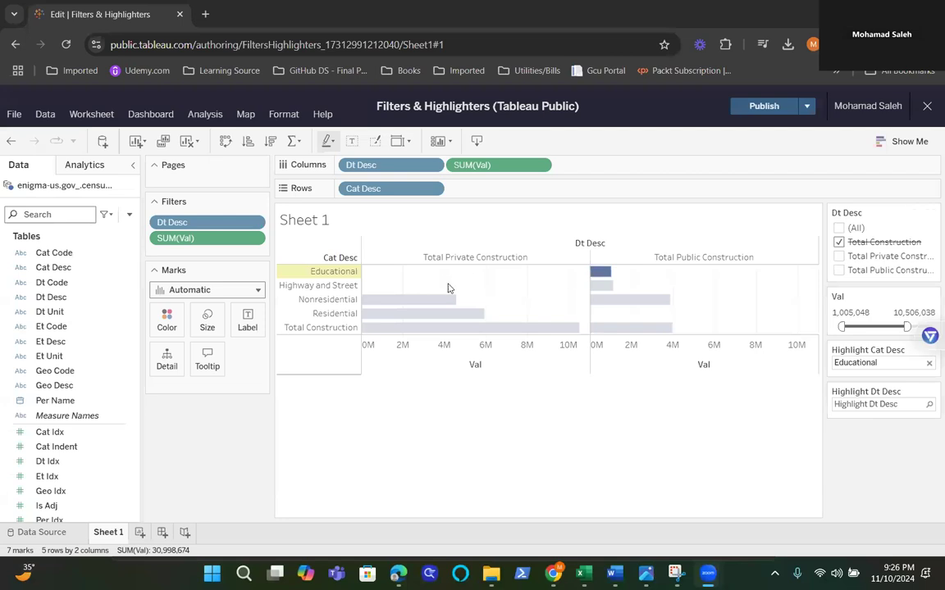
left_click(912, 363)
double_click(913, 365)
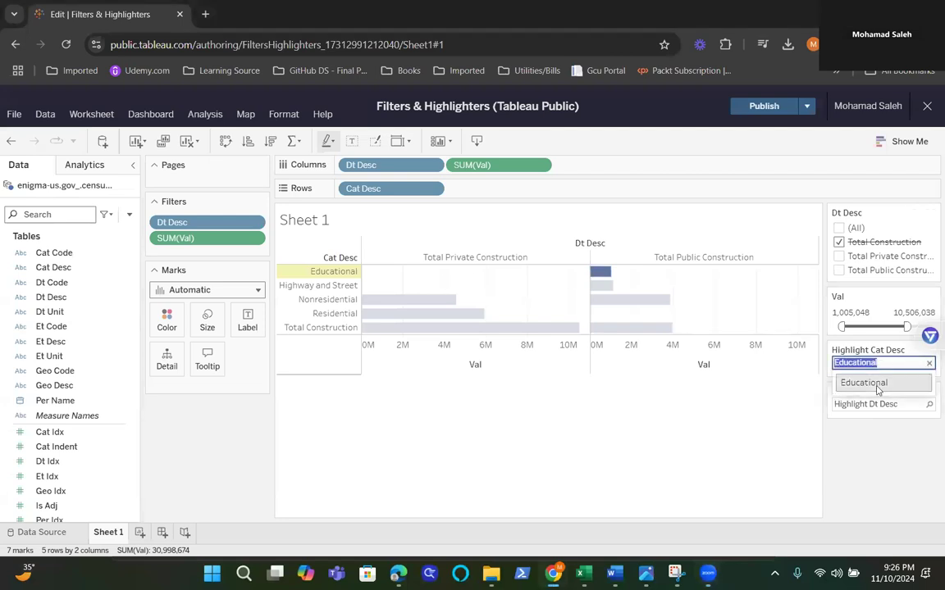
left_click(929, 363)
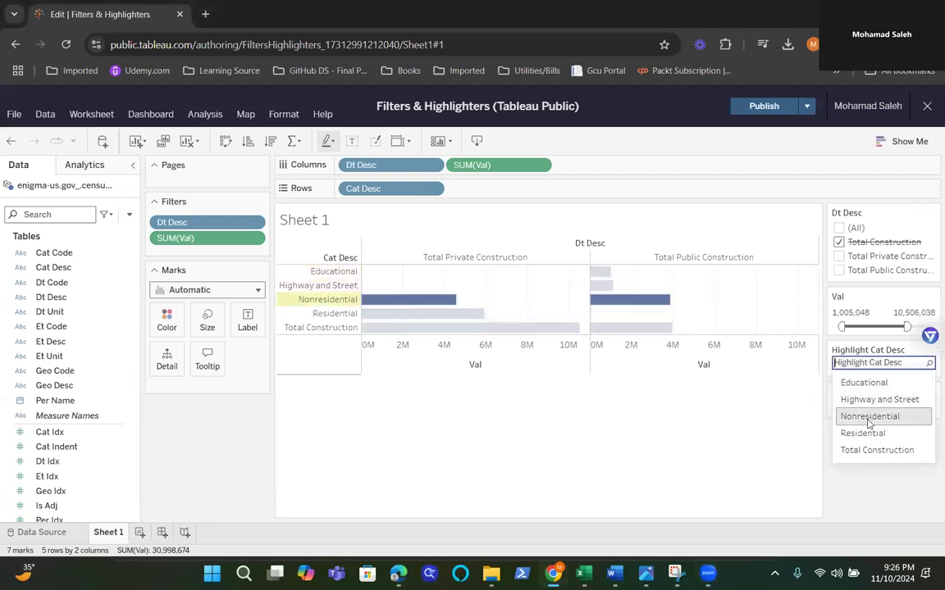
left_click(867, 419)
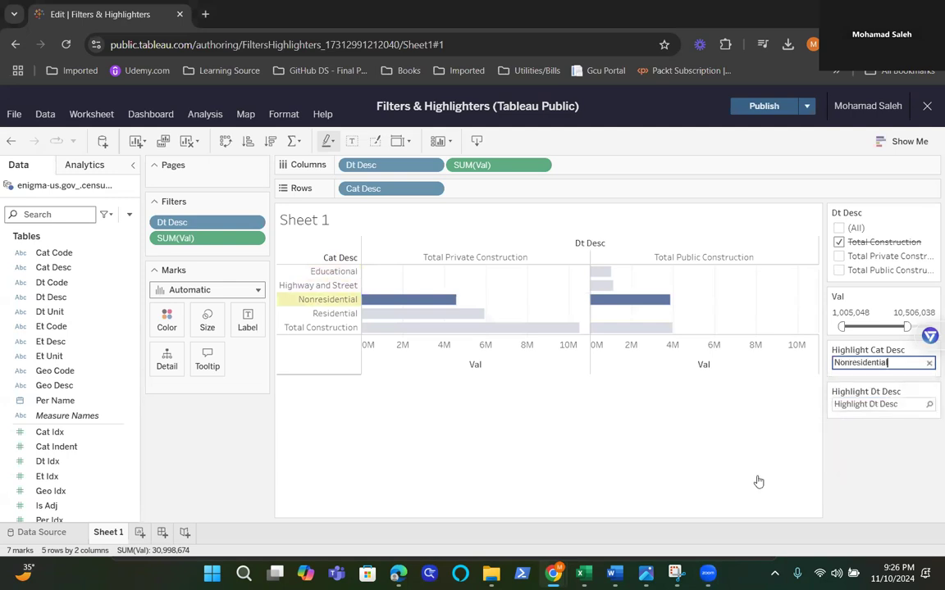
Step: Highlight Total Public Construction with the Dt Desc highlighter, and return to the Nonresidential highlight in the Cat Desc highlighter
left_click(906, 404)
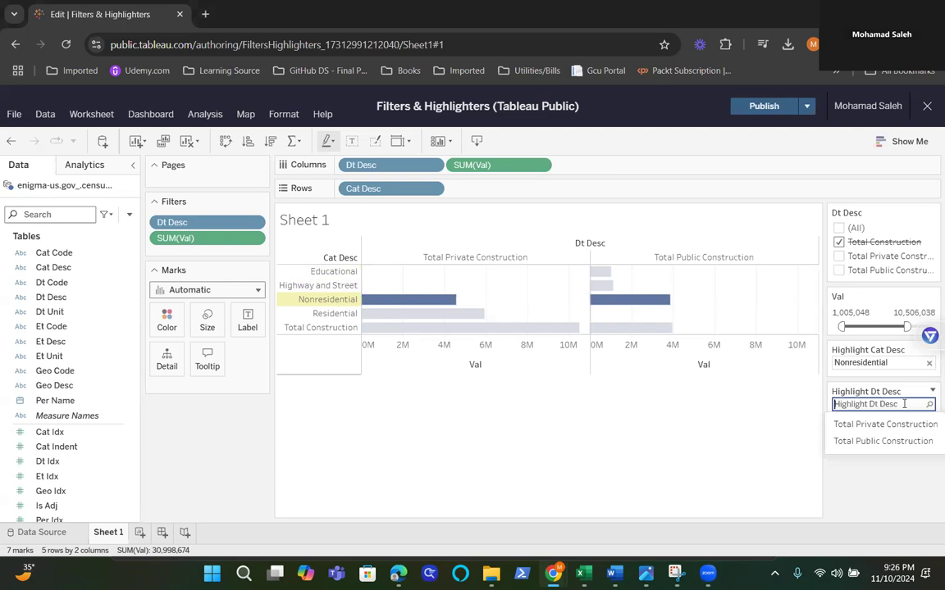
left_click(874, 443)
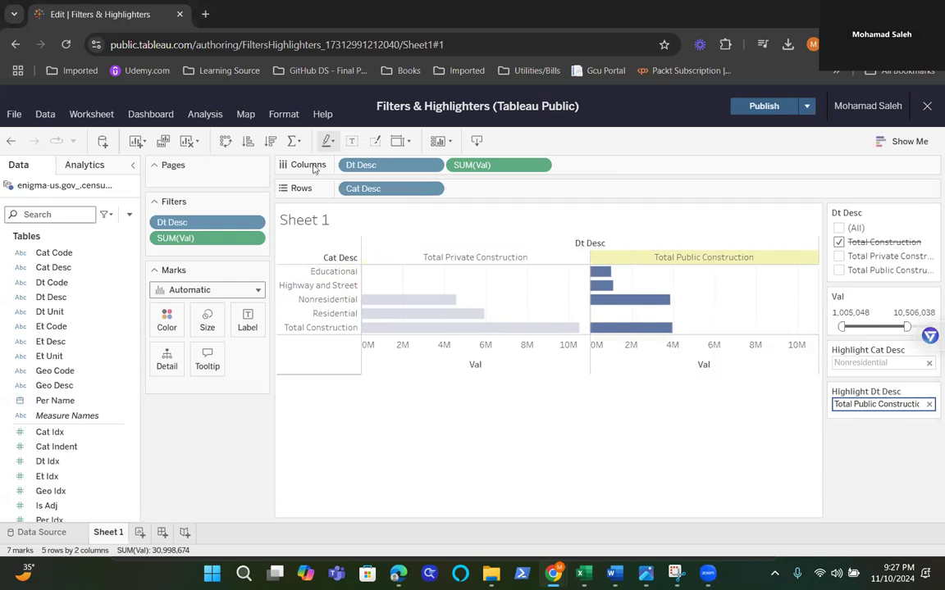
left_click(890, 362)
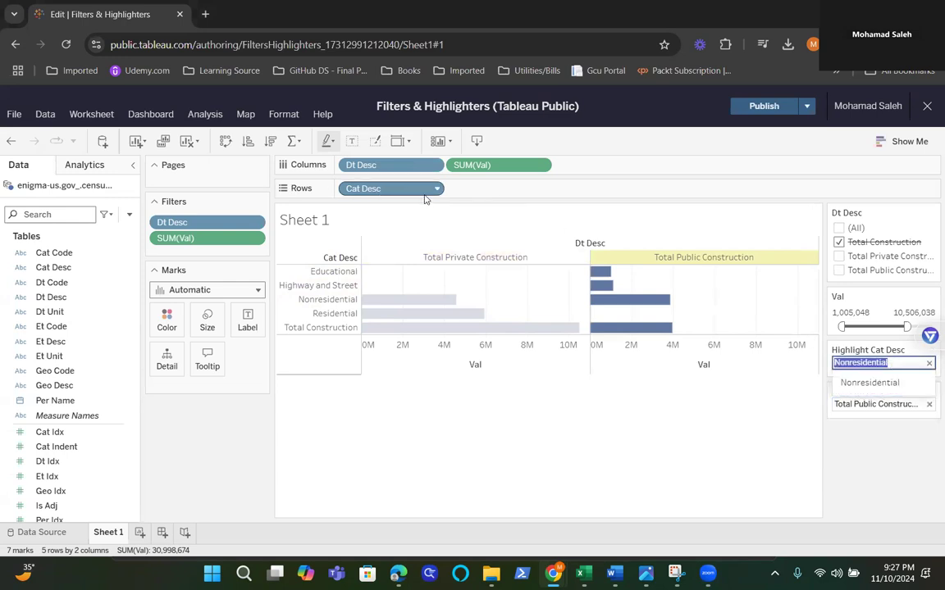
mouse_move(897, 380)
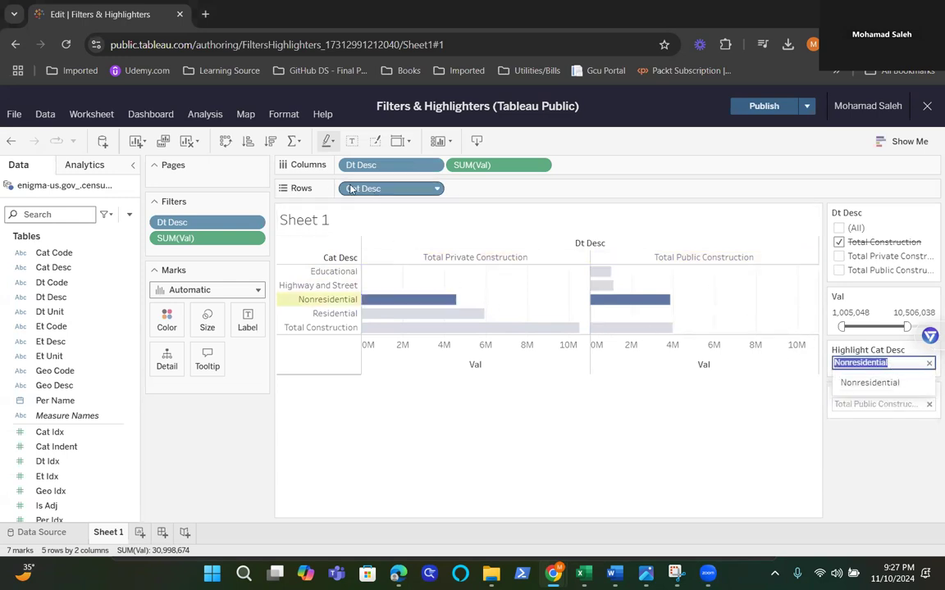